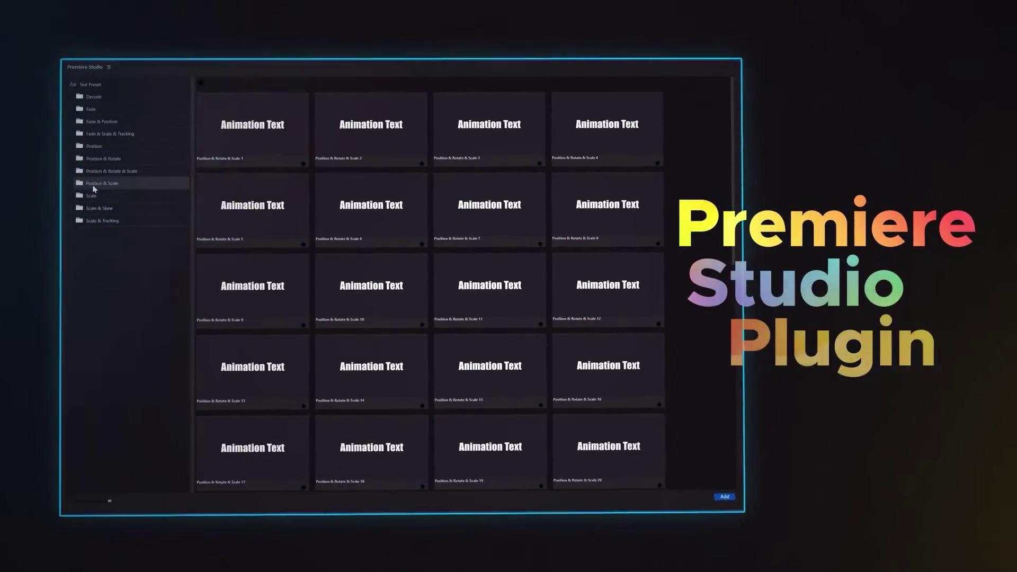
Preview the Scale group of Premiere Studio text presets
{"action": "left_click", "coordinate": [107, 197]}
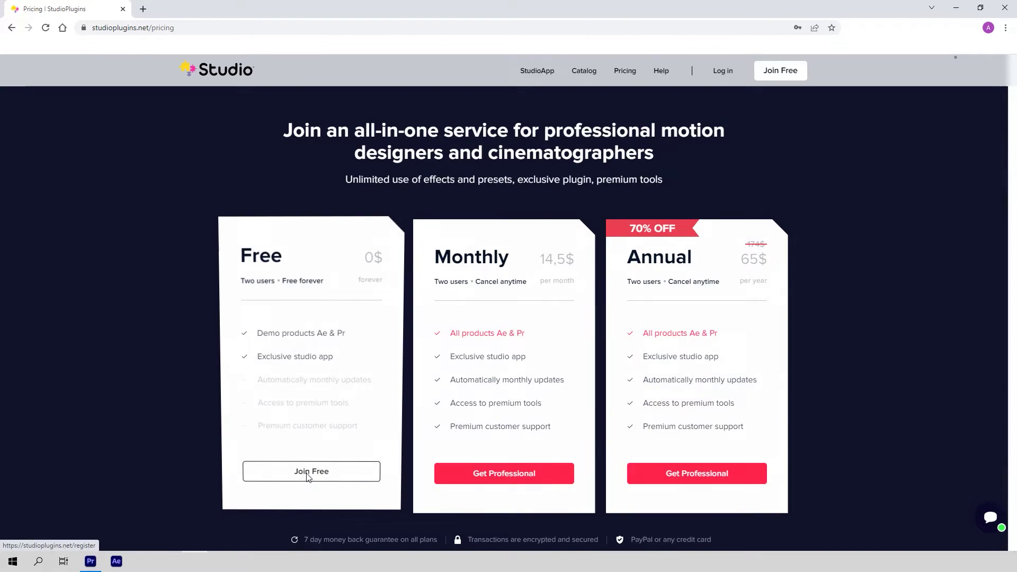
Choose Join Free under the Free plan on the Studio Plugins pricing page
{"action": "left_click", "coordinate": [307, 474]}
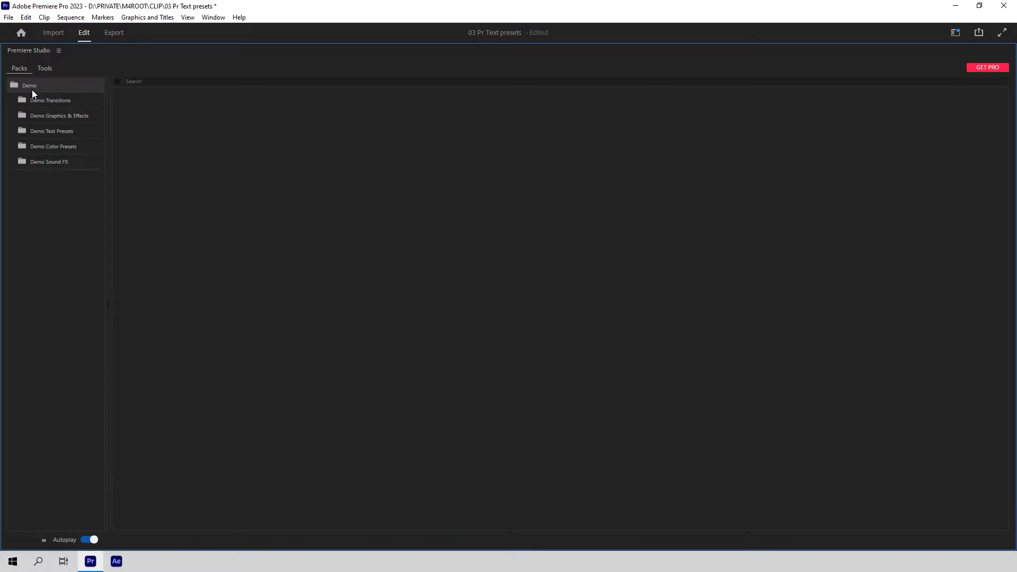
Show the Demo Text Presets in Premiere Studio to preview their animations
{"action": "left_click", "coordinate": [48, 131]}
{"action": "scroll", "coordinate": [192, 296], "scroll_direction": "down", "scroll_amount": 5}
{"action": "scroll", "coordinate": [214, 297], "scroll_direction": "down", "scroll_amount": 5}
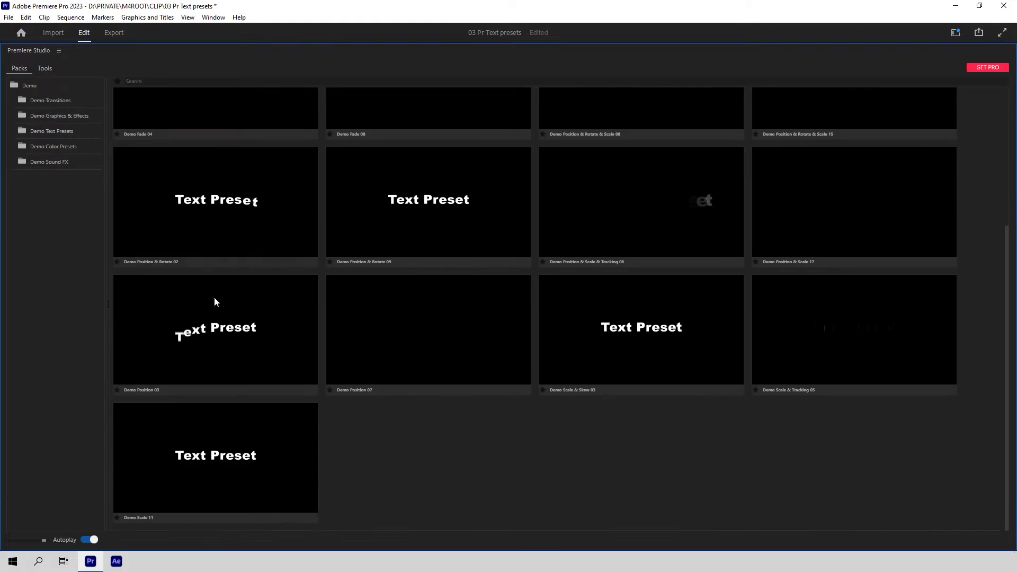
{"action": "scroll", "coordinate": [256, 263], "scroll_direction": "up", "scroll_amount": 10}
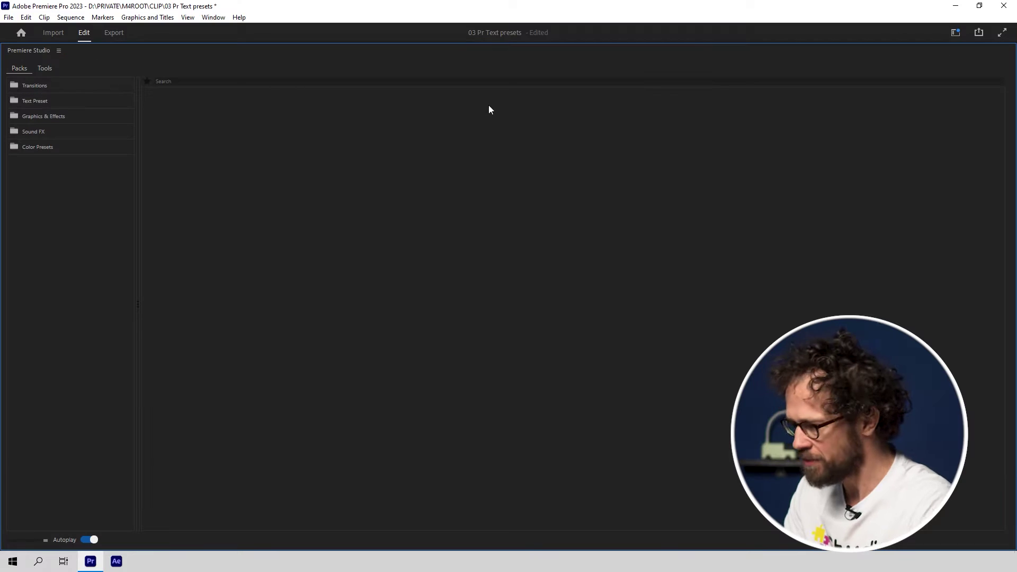
Expand Text Preset and preview the Decode, Position & Rotate and Fade & Position presets
{"action": "left_click", "coordinate": [74, 100]}
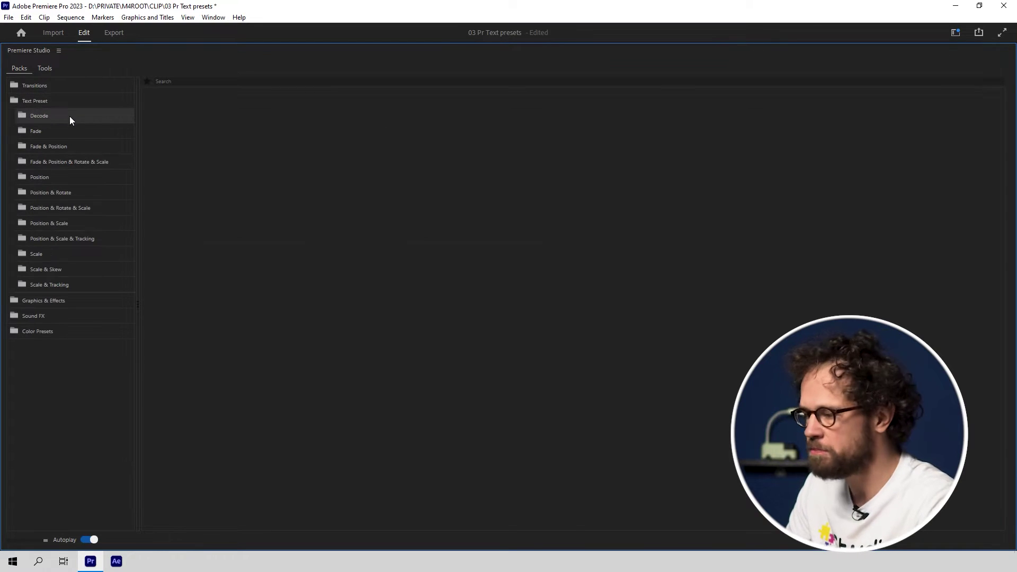
{"action": "left_click", "coordinate": [70, 117]}
{"action": "scroll", "coordinate": [163, 161], "scroll_direction": "down", "scroll_amount": 2}
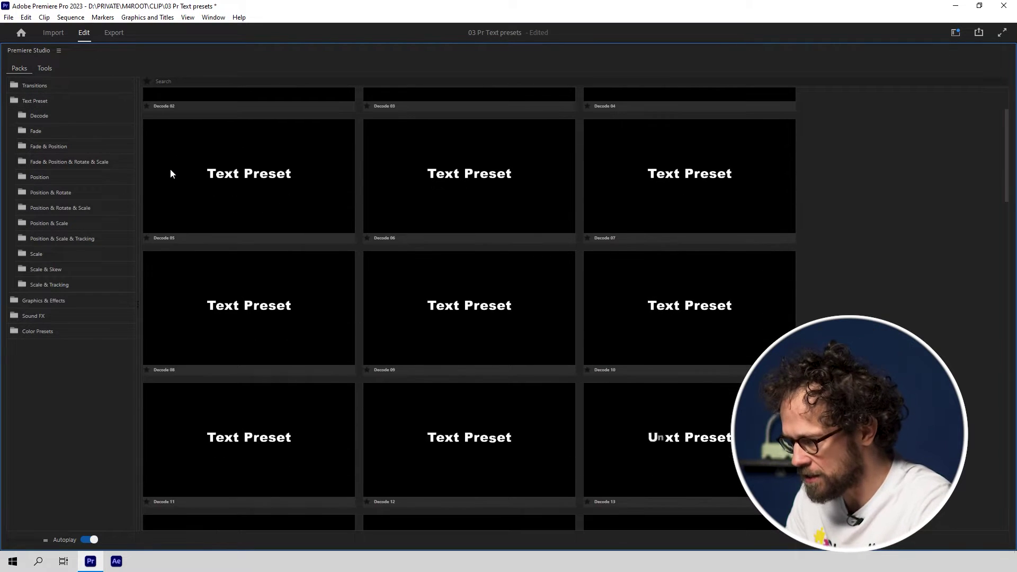
{"action": "scroll", "coordinate": [171, 170], "scroll_direction": "down", "scroll_amount": 1}
{"action": "left_click", "coordinate": [80, 209]}
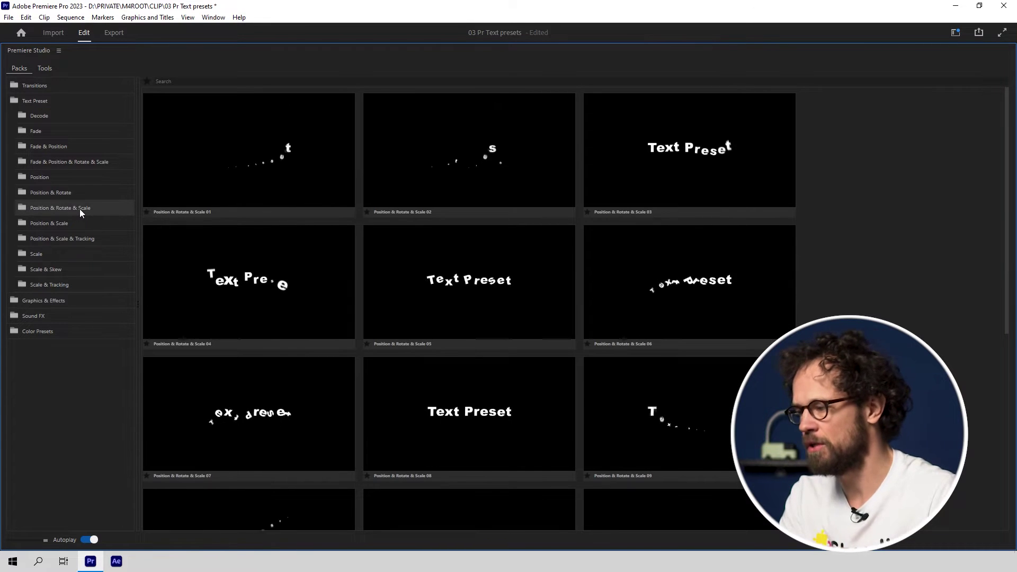
{"action": "left_click", "coordinate": [72, 189]}
{"action": "left_click", "coordinate": [70, 166]}
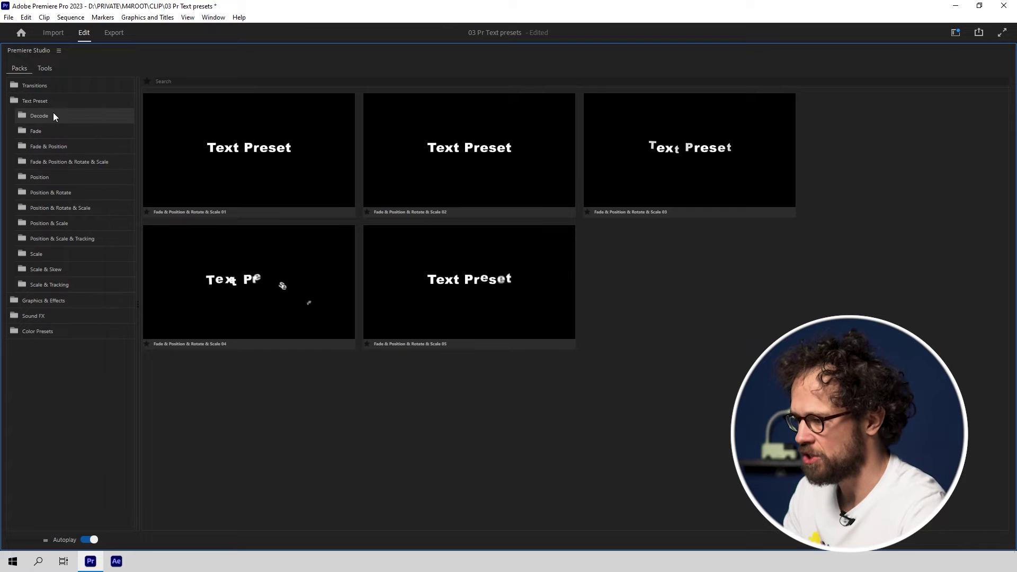
{"action": "left_click", "coordinate": [53, 115]}
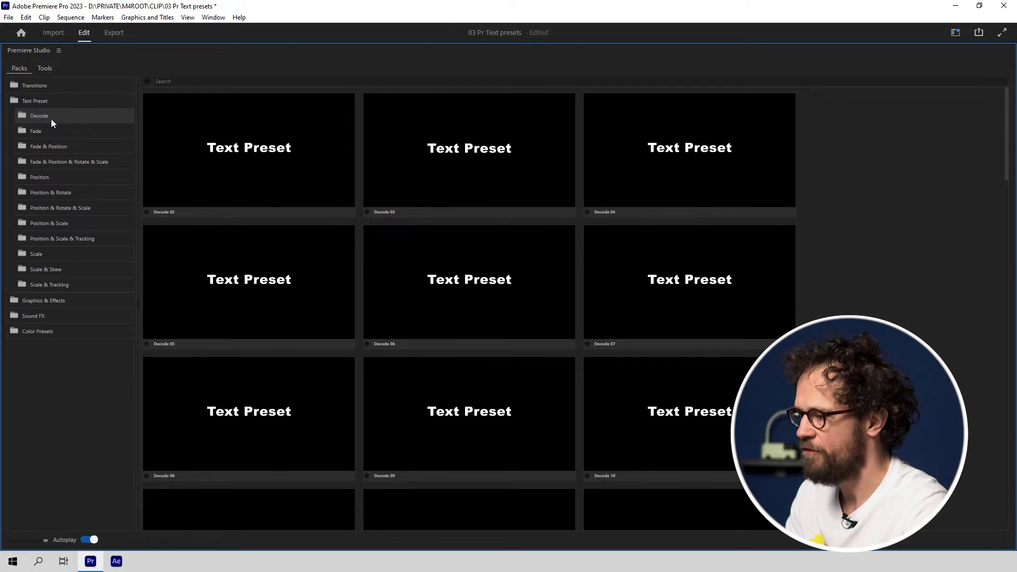
Preview the Fade, Scale, Position & Scale, Scale & Skew and Scale & Tracking presets
{"action": "left_click", "coordinate": [40, 130]}
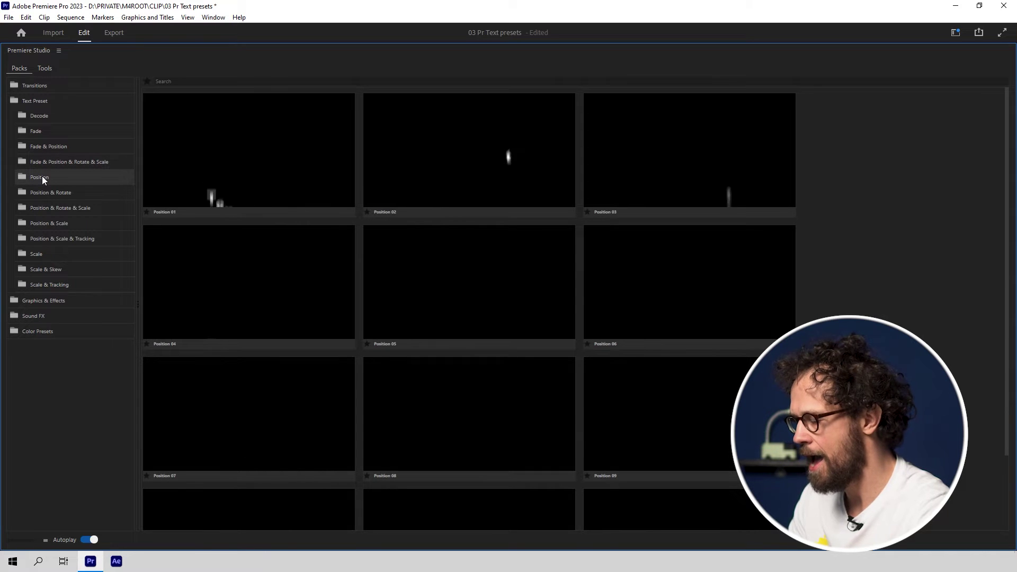
{"action": "left_click", "coordinate": [57, 259]}
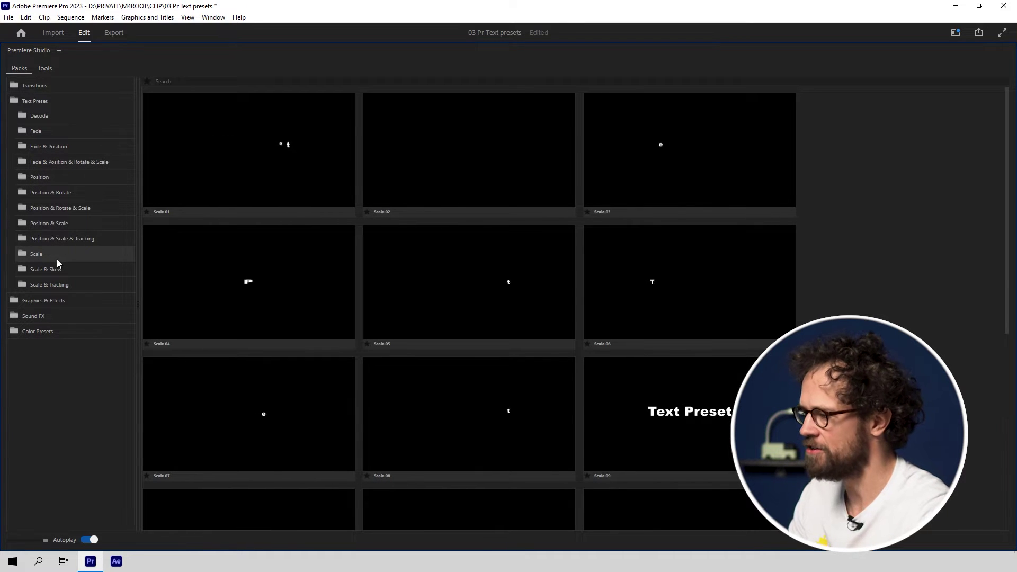
{"action": "left_click", "coordinate": [55, 197]}
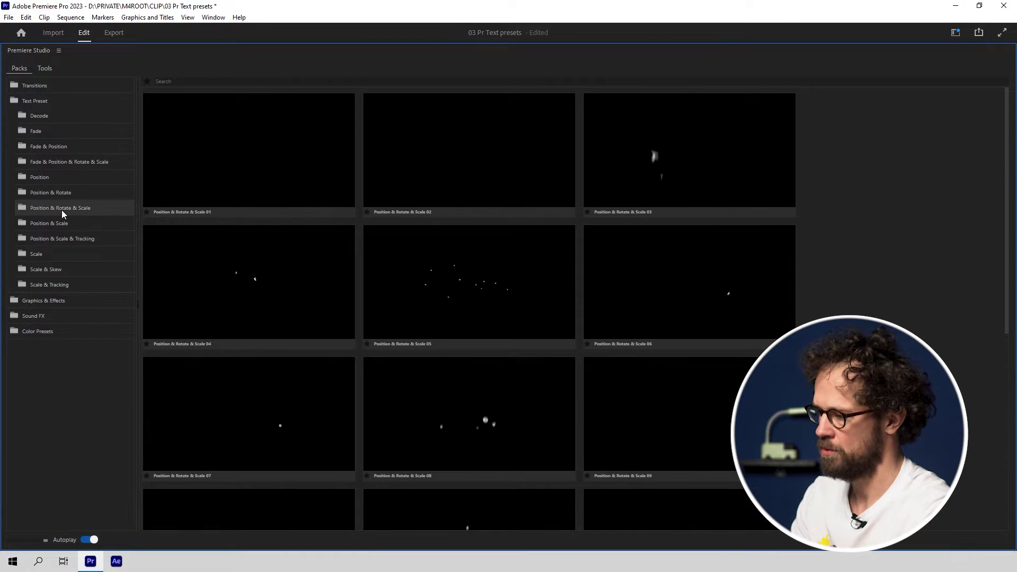
{"action": "left_click", "coordinate": [64, 226]}
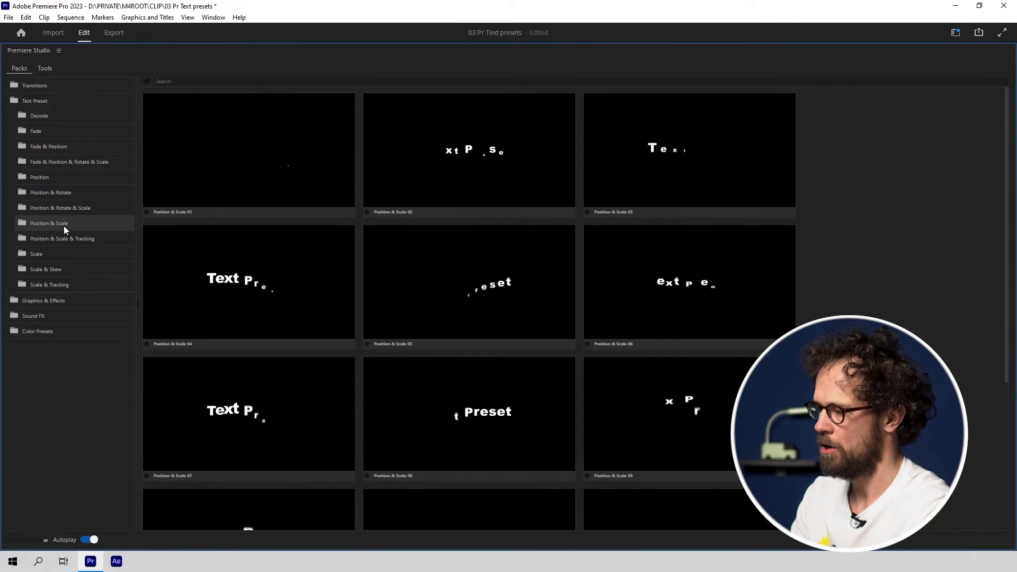
{"action": "left_click", "coordinate": [66, 236]}
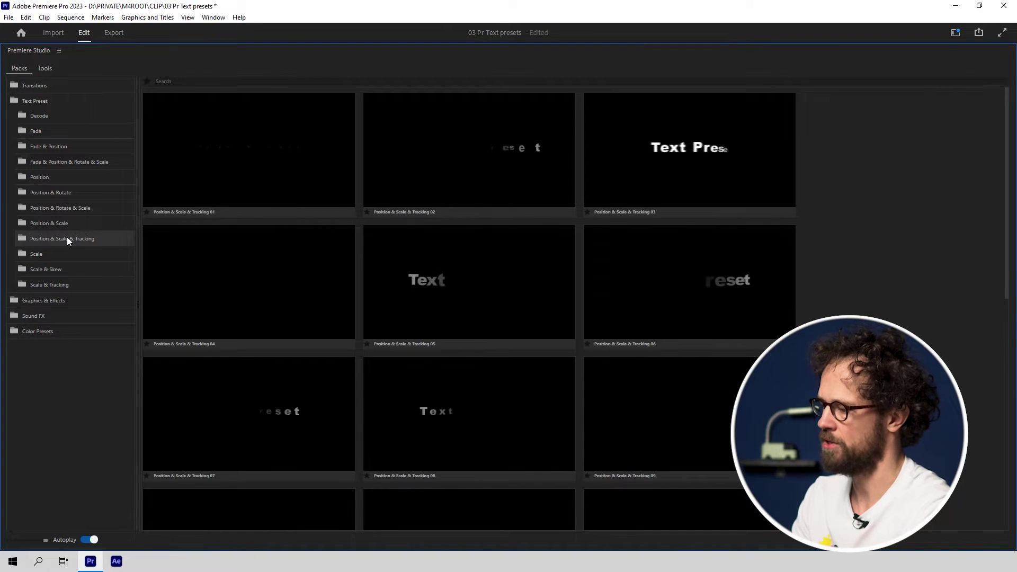
{"action": "left_click", "coordinate": [66, 267]}
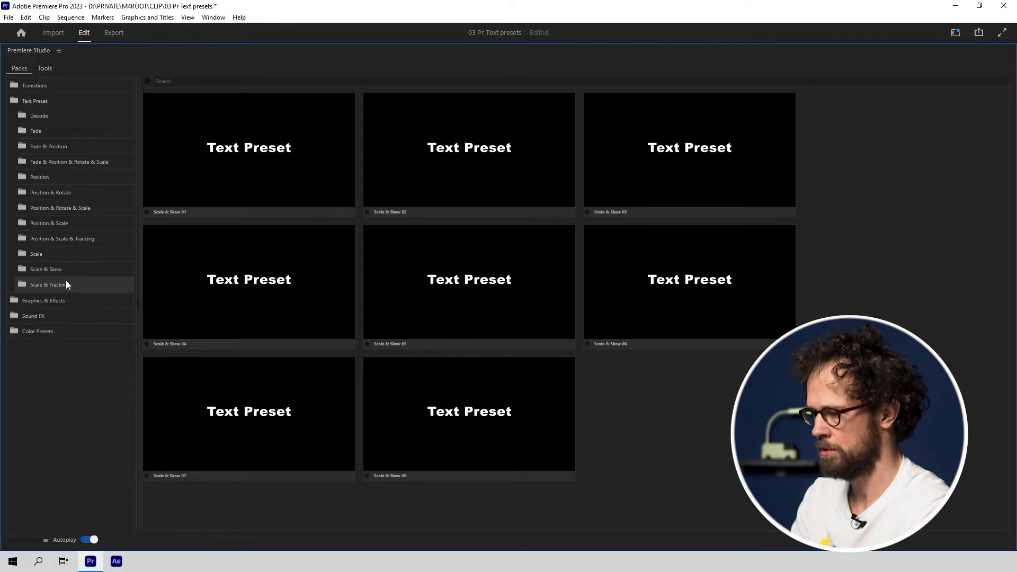
{"action": "left_click", "coordinate": [66, 284]}
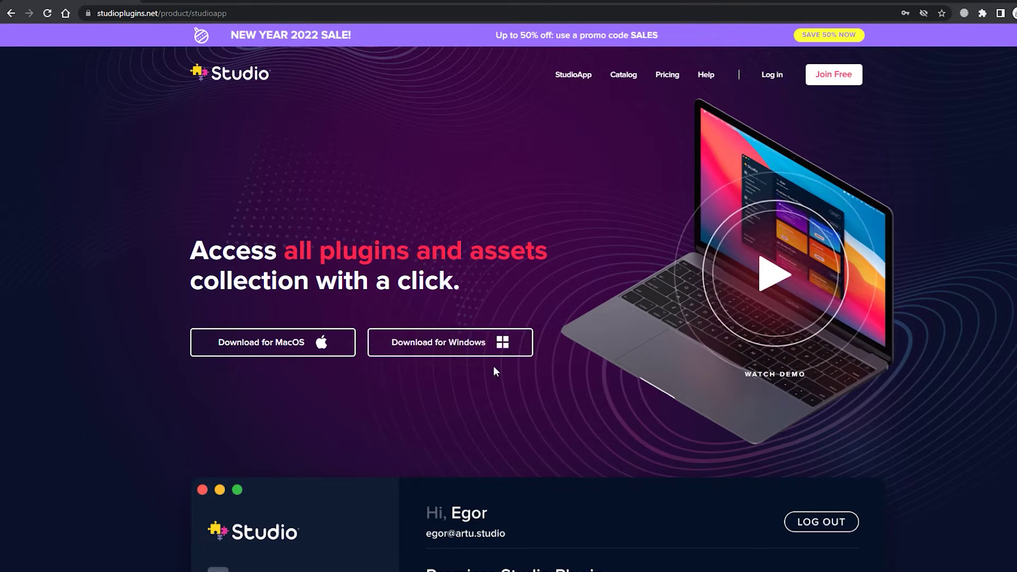
Save the Windows StudioApp installer to StudioDownloads and choose Sign up with Email
{"action": "left_click", "coordinate": [477, 348]}
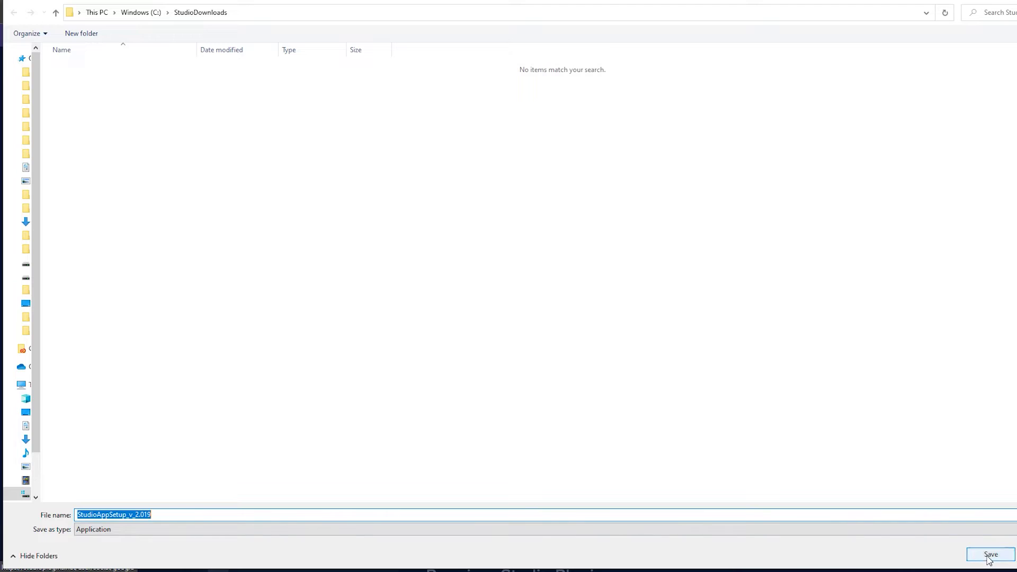
{"action": "left_click", "coordinate": [989, 556]}
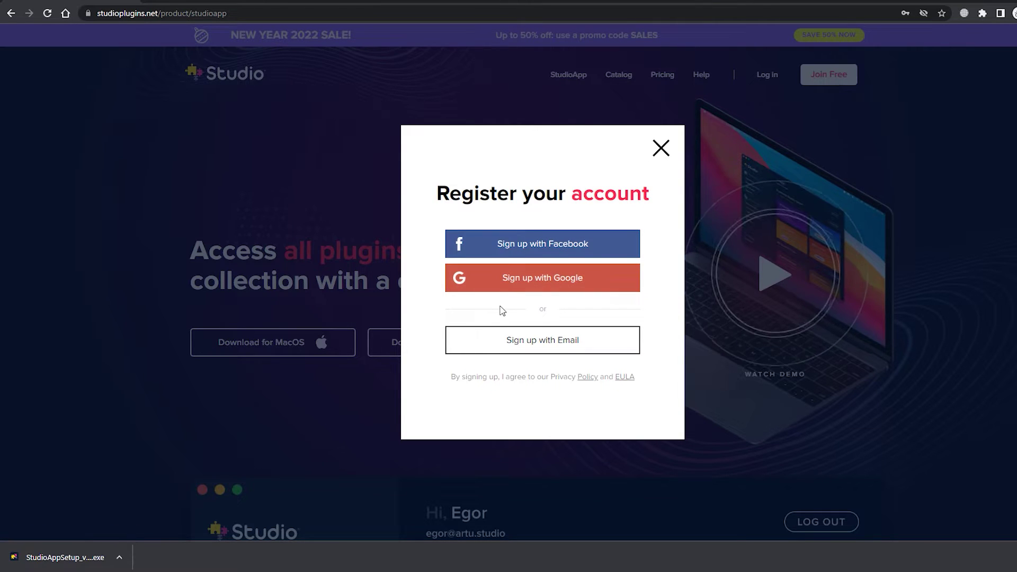
{"action": "left_click", "coordinate": [571, 342]}
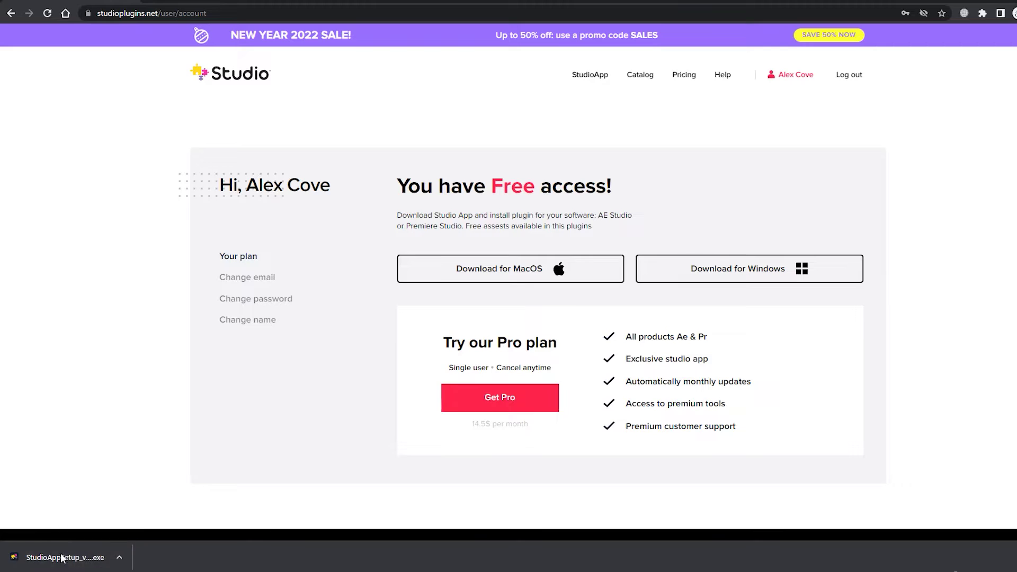
Run the StudioApp setup, keeping the desktop shortcut, and install it
{"action": "left_click", "coordinate": [62, 559]}
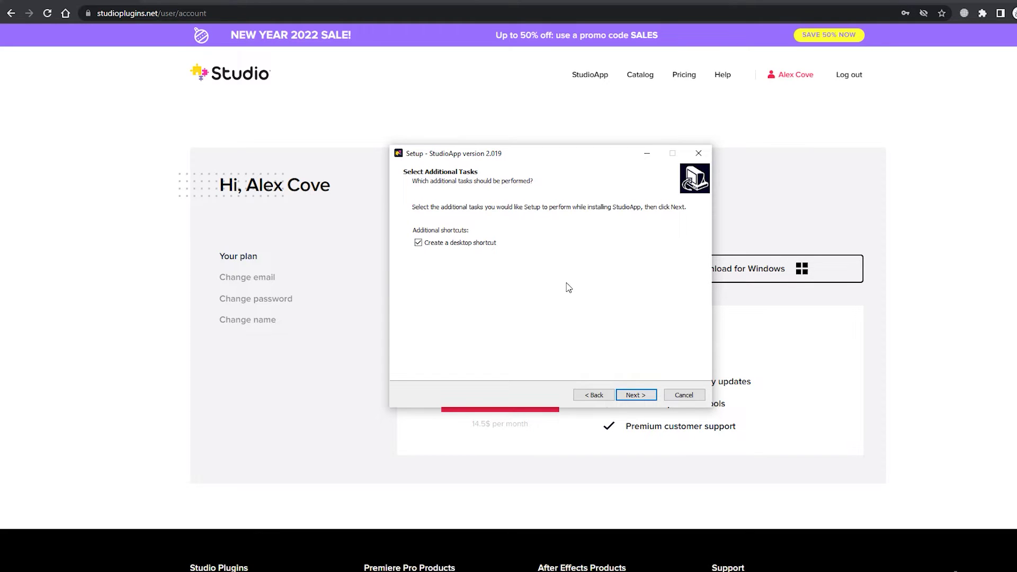
{"action": "left_click", "coordinate": [639, 396]}
{"action": "left_click", "coordinate": [636, 396]}
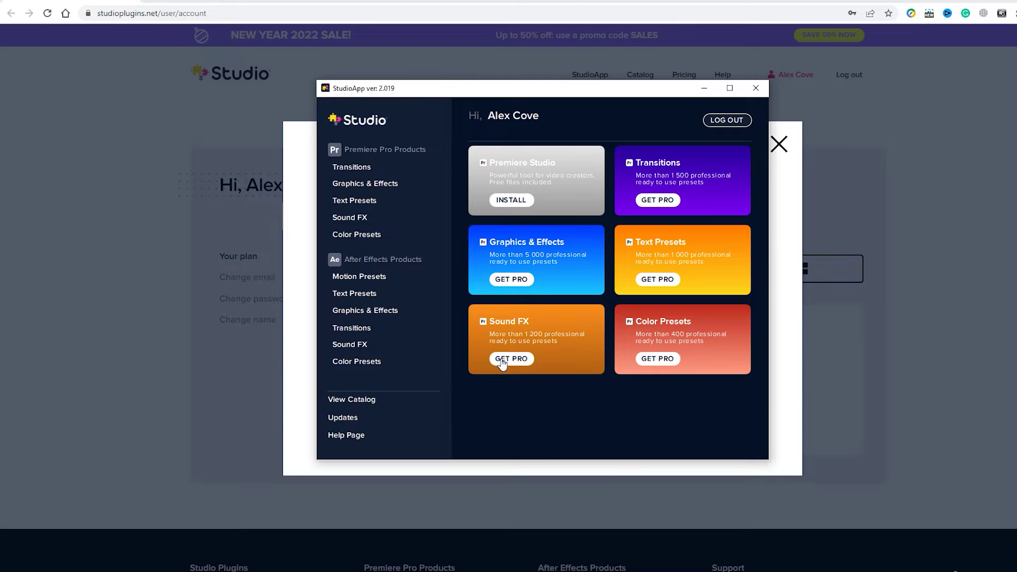
Install the free Premiere Studio plugin from its StudioApp card
{"action": "left_click", "coordinate": [513, 200]}
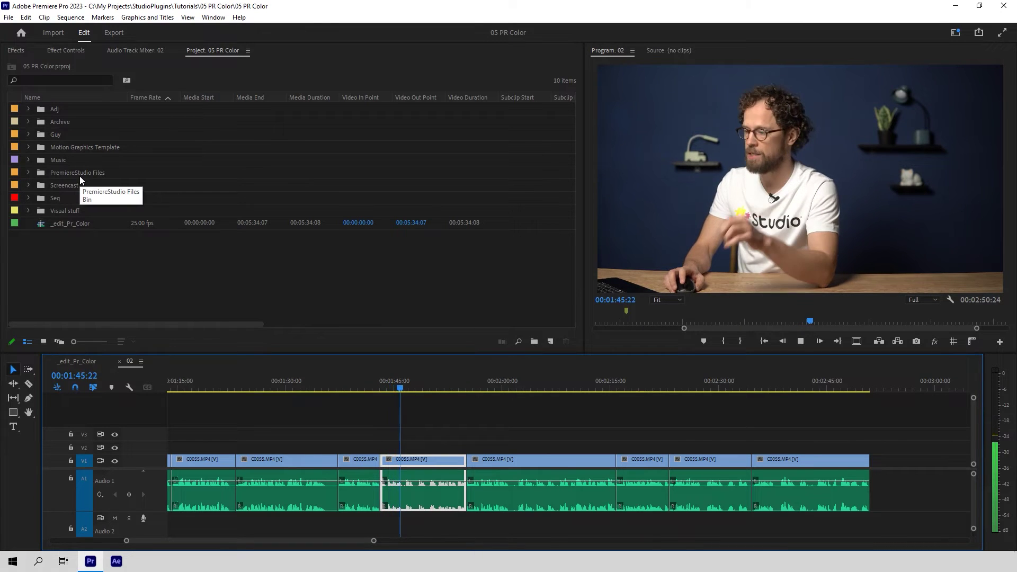
Add Premiere Studio as a control surface device in Preferences, then close them
{"action": "left_click", "coordinate": [25, 17]}
{"action": "mouse_move", "coordinate": [88, 374]}
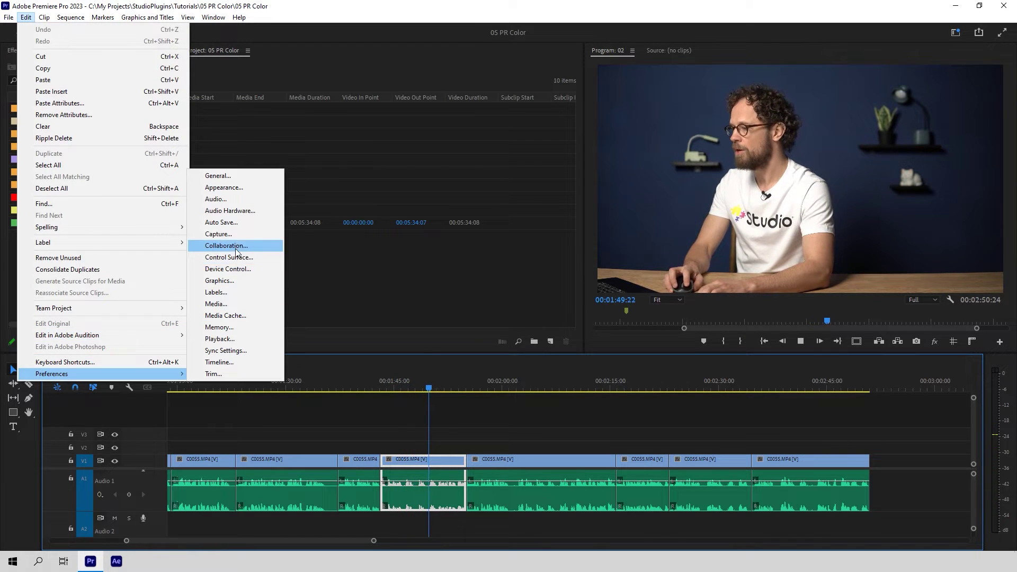
{"action": "left_click", "coordinate": [242, 259]}
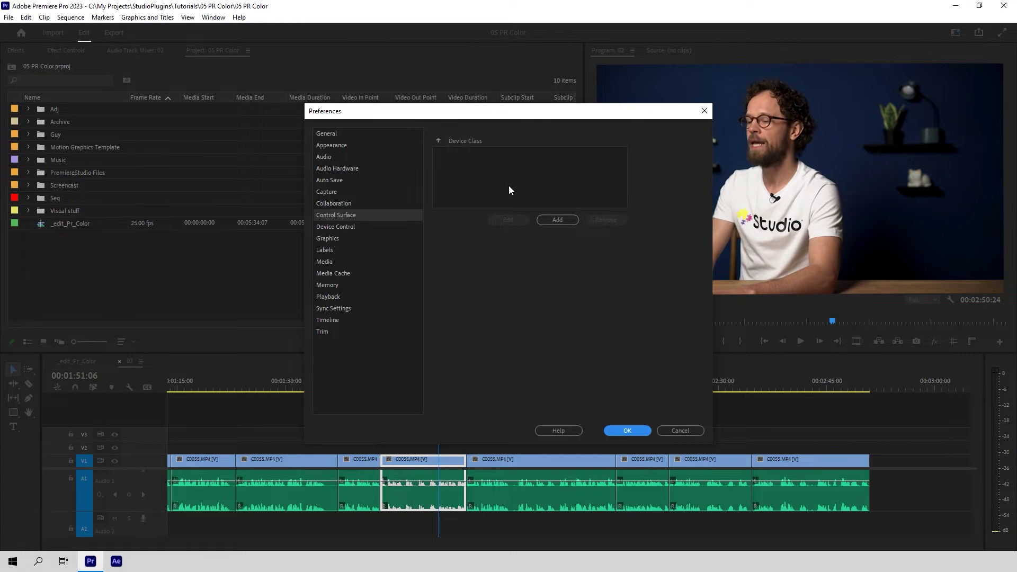
{"action": "left_click", "coordinate": [557, 219]}
{"action": "left_click", "coordinate": [555, 253]}
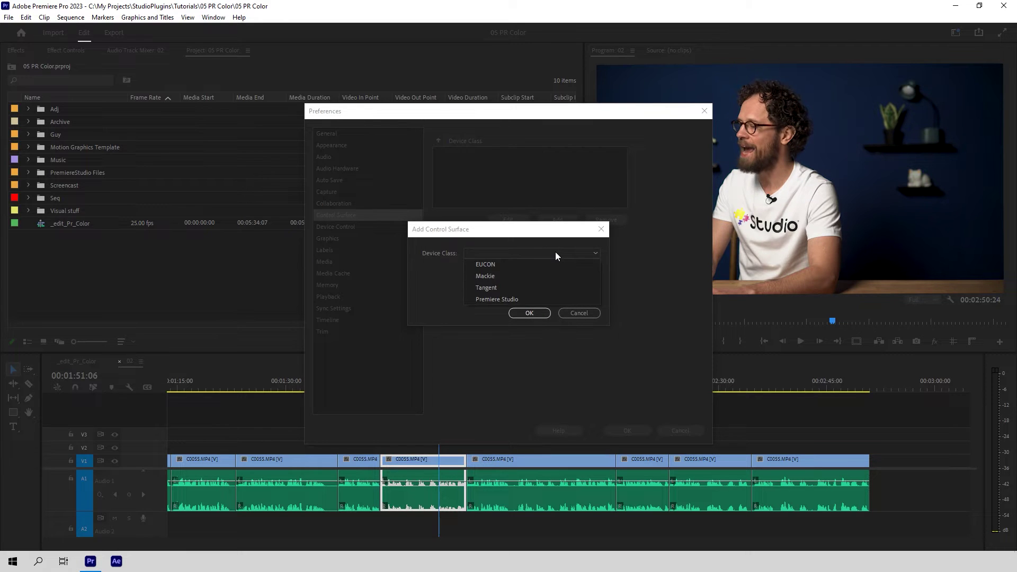
{"action": "left_click", "coordinate": [540, 298]}
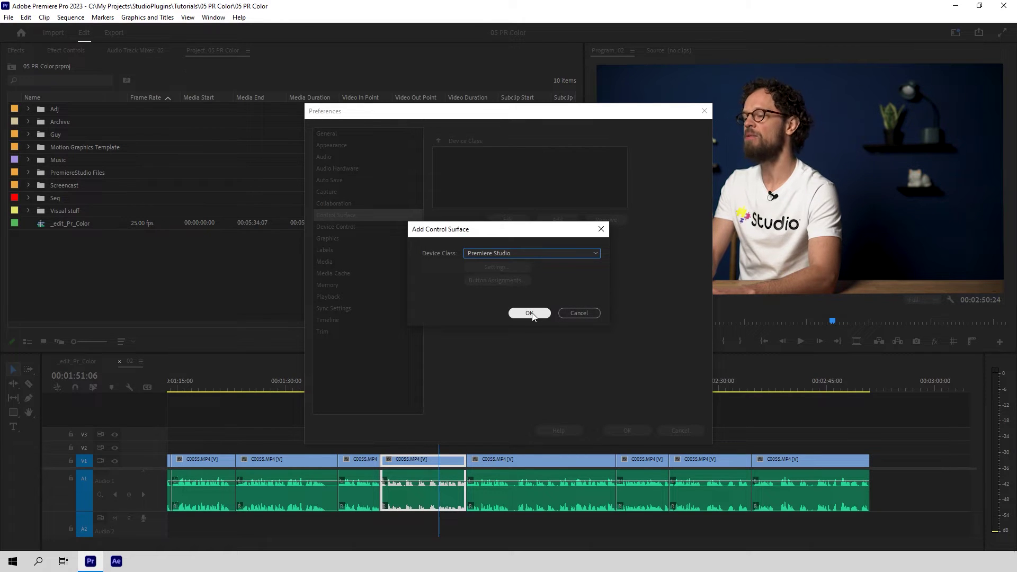
{"action": "left_click", "coordinate": [529, 312]}
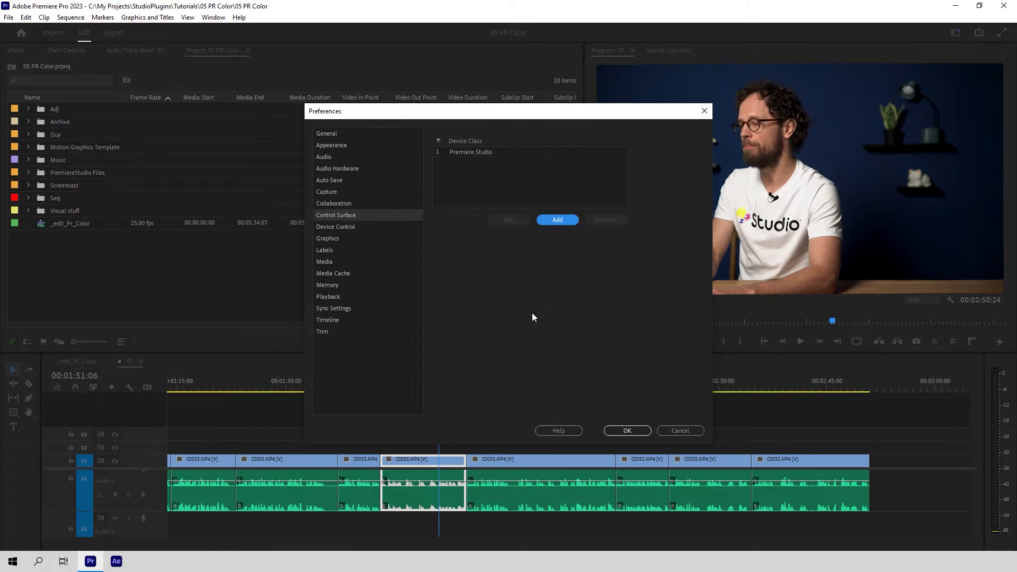
{"action": "left_click", "coordinate": [640, 433]}
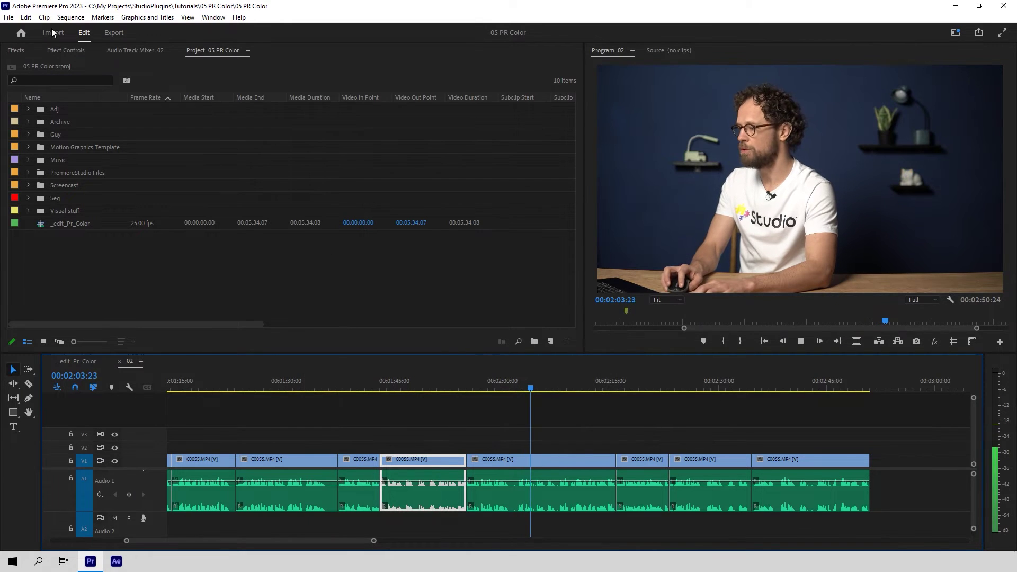
Open Premiere Studio from Window > Extensions, widen the panel and list, and expand Demo
{"action": "left_click", "coordinate": [213, 16]}
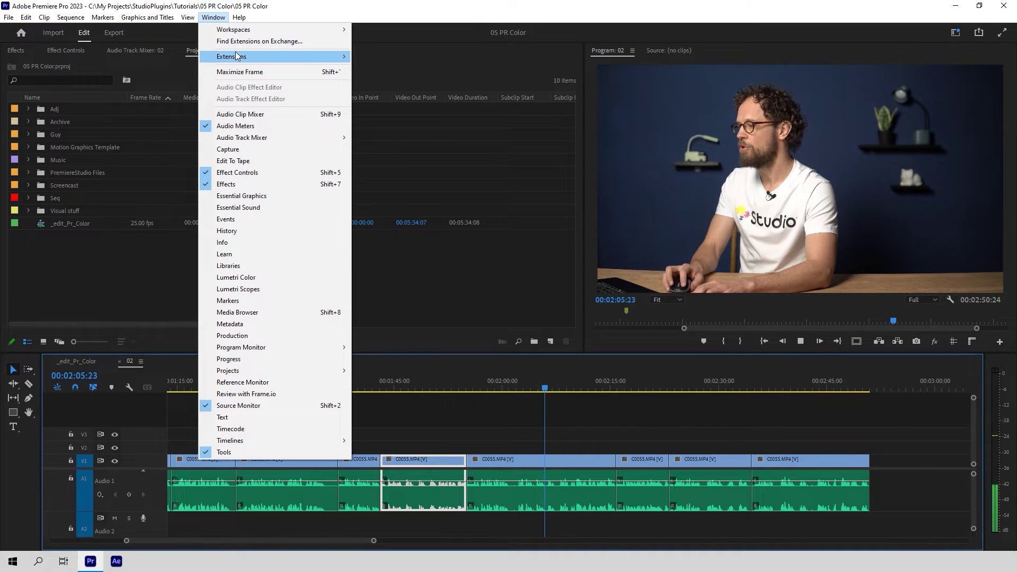
{"action": "mouse_move", "coordinate": [231, 57]}
{"action": "left_click", "coordinate": [393, 70]}
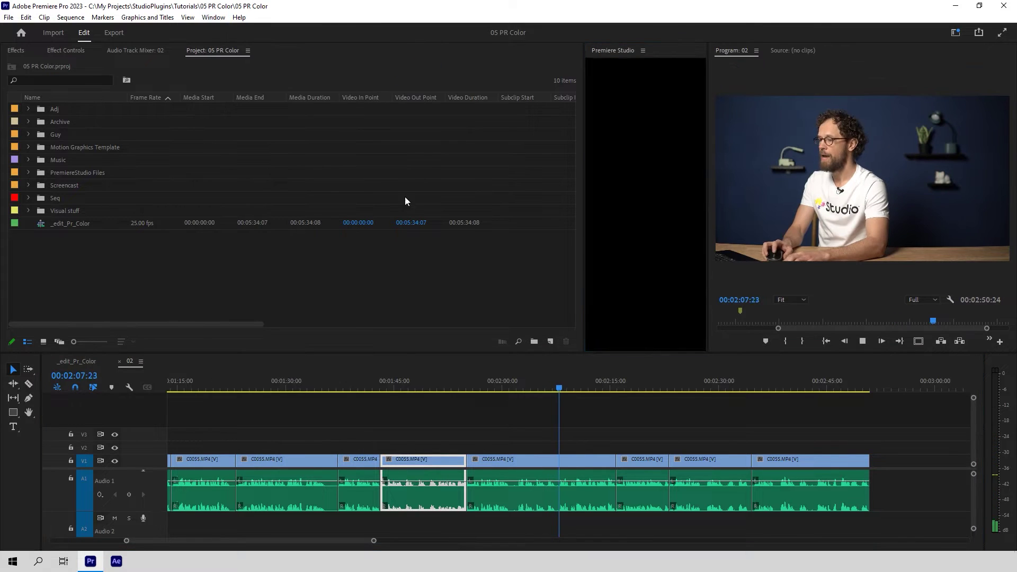
{"action": "left_click_drag", "start_coordinate": [583, 127], "coordinate": [446, 129]}
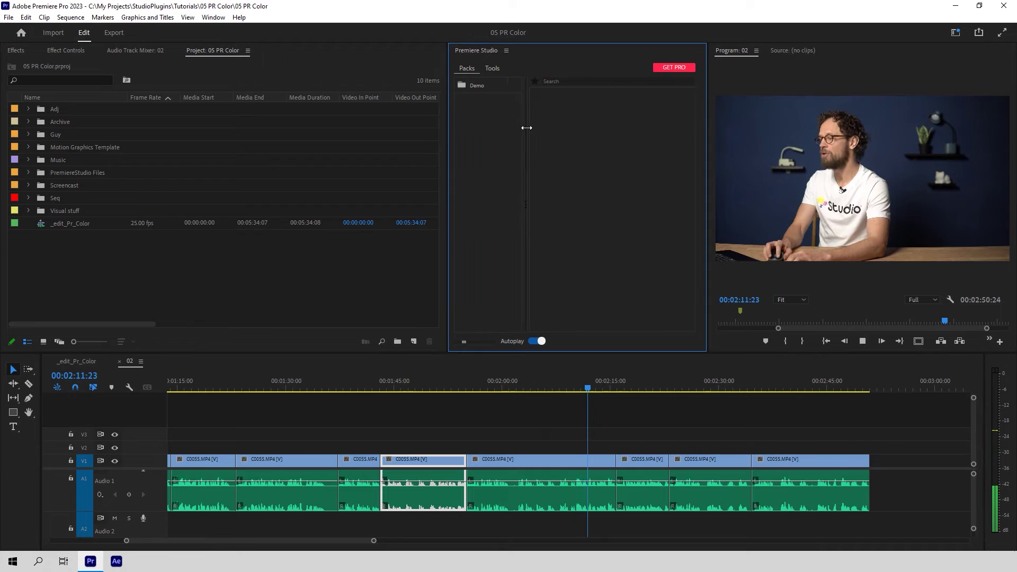
{"action": "left_click_drag", "start_coordinate": [527, 127], "coordinate": [536, 129]}
{"action": "left_click", "coordinate": [477, 86]}
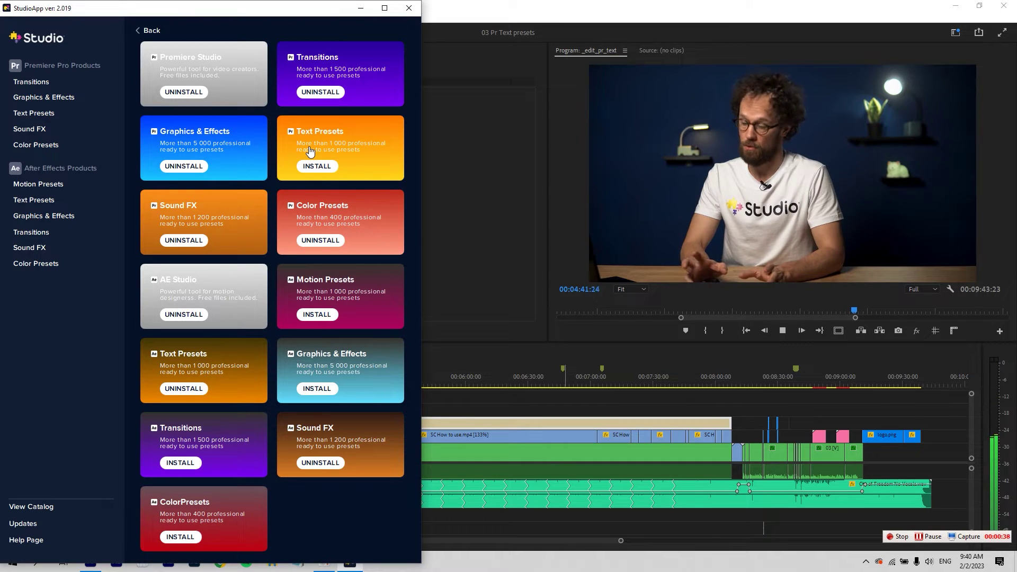
Install the Premiere Pro Text Presets pack from its StudioApp catalog card
{"action": "left_click", "coordinate": [315, 168]}
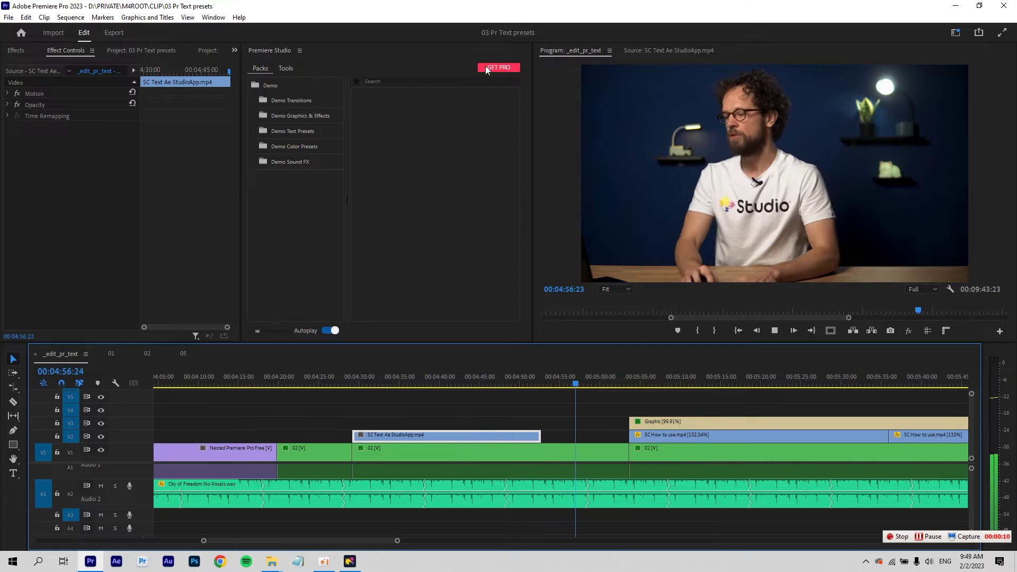
Close and reopen the Premiere Studio extension so its Text Preset pack appears
{"action": "left_click", "coordinate": [298, 50]}
{"action": "left_click", "coordinate": [213, 17]}
{"action": "mouse_move", "coordinate": [231, 56]}
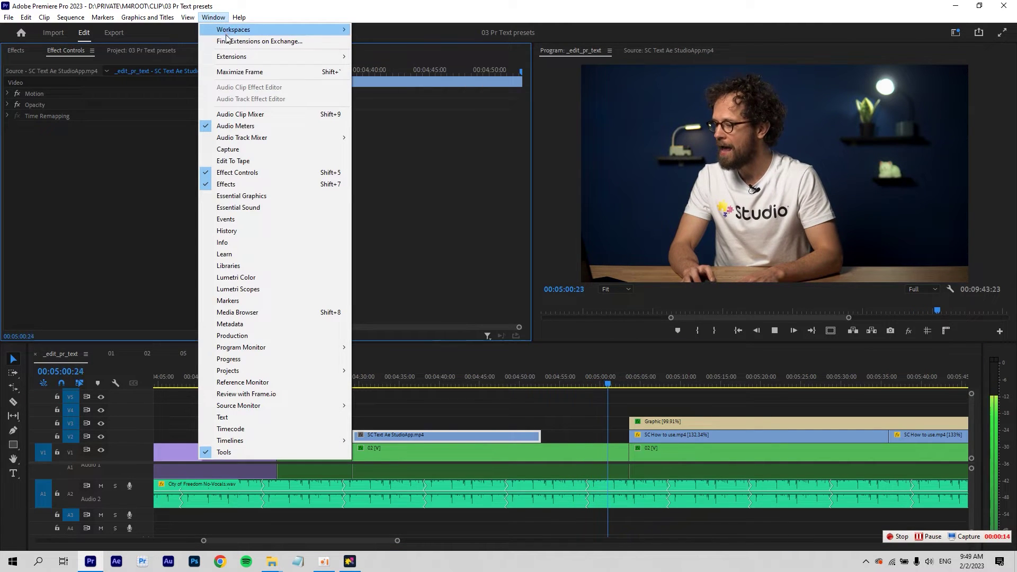
{"action": "left_click", "coordinate": [387, 68]}
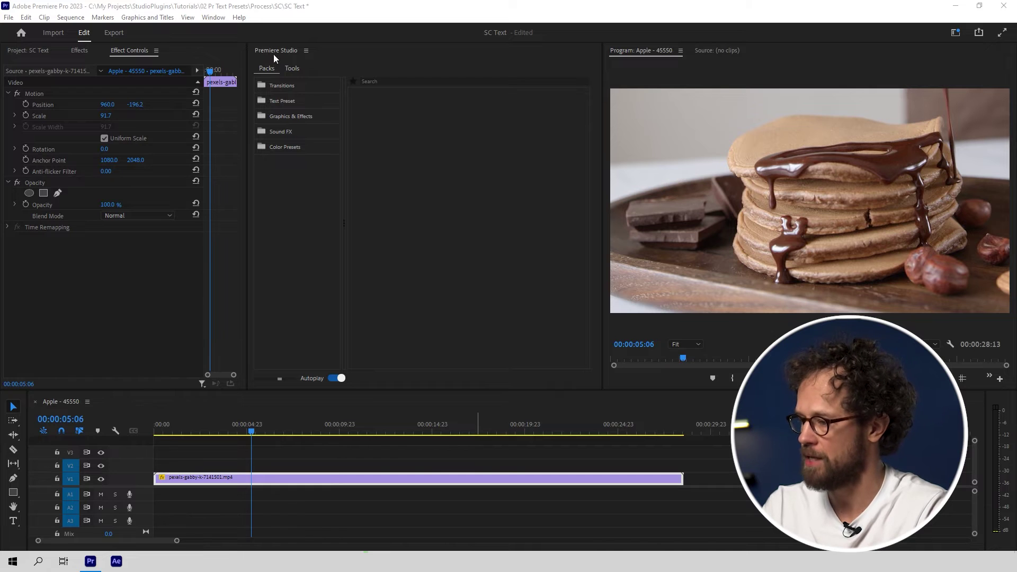
Expand the Text Preset pack, preview Decode, shrink thumbnails and turn Autoplay off
{"action": "left_click", "coordinate": [293, 98]}
{"action": "left_click", "coordinate": [295, 113]}
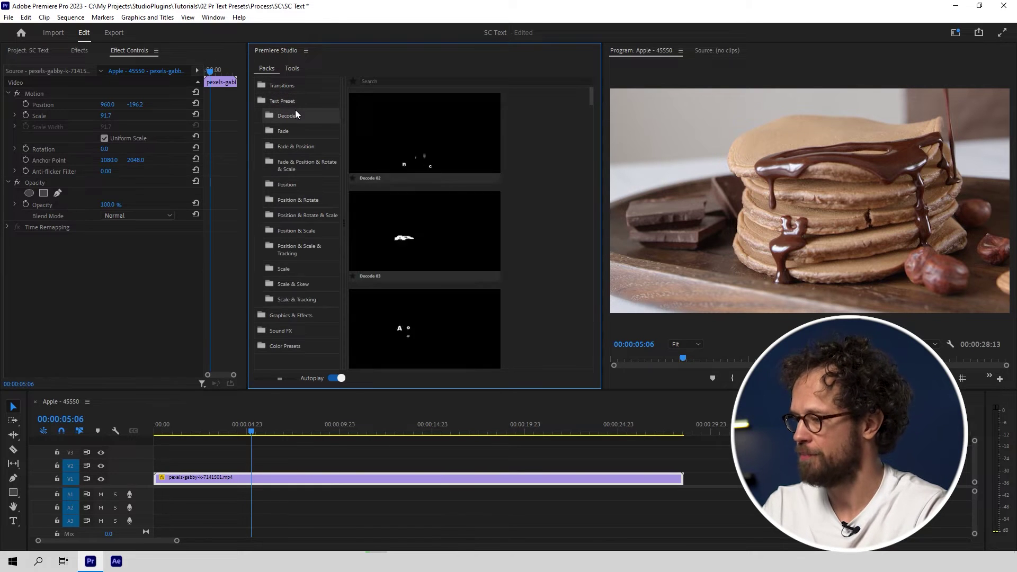
{"action": "left_click", "coordinate": [475, 132]}
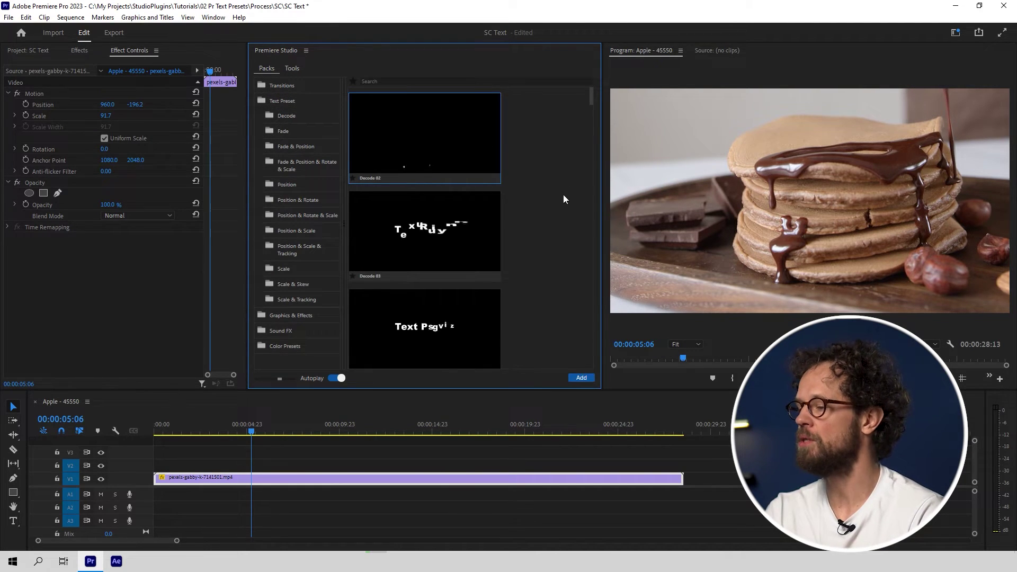
{"action": "mouse_move", "coordinate": [279, 379]}
{"action": "left_mouse_down"}
{"action": "mouse_move", "coordinate": [264, 381]}
{"action": "mouse_move", "coordinate": [292, 382]}
{"action": "mouse_move", "coordinate": [282, 383]}
{"action": "left_mouse_up"}
{"action": "left_click", "coordinate": [339, 380]}
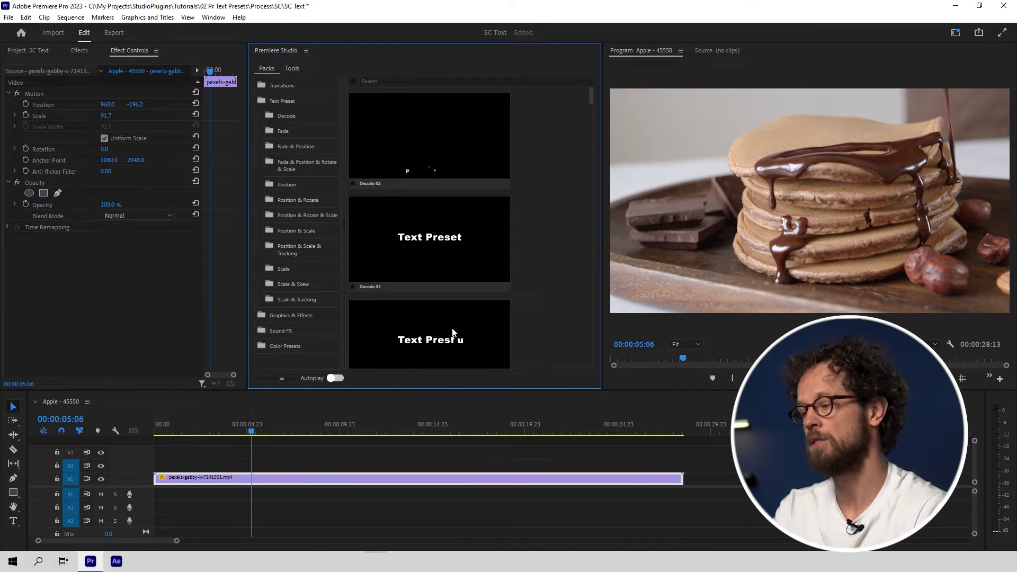
{"action": "mouse_move", "coordinate": [425, 135]}
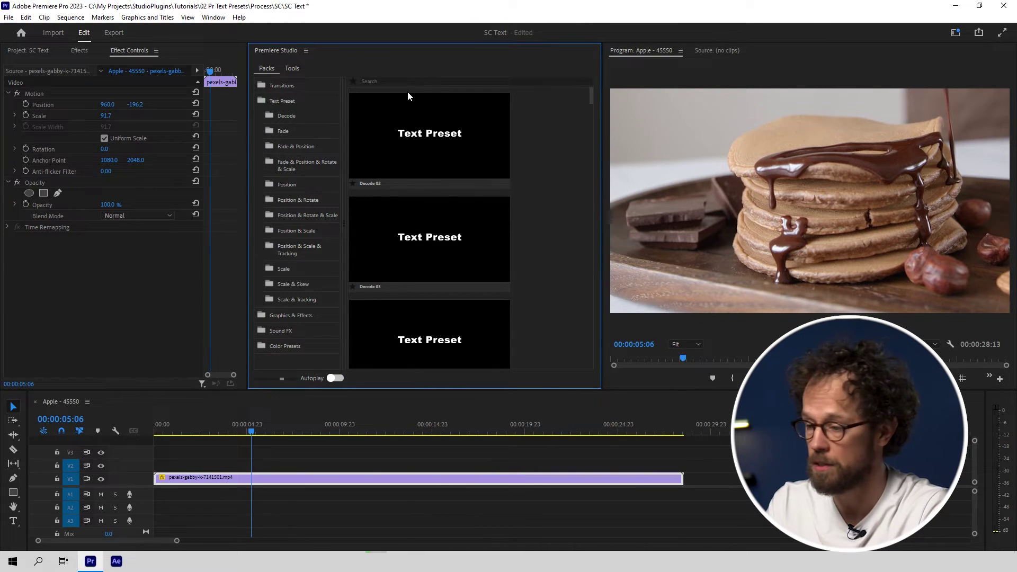
Open the Position & Scale folder and pick the Position & Scale 02 preset
{"action": "left_click", "coordinate": [312, 199]}
{"action": "left_click", "coordinate": [305, 231]}
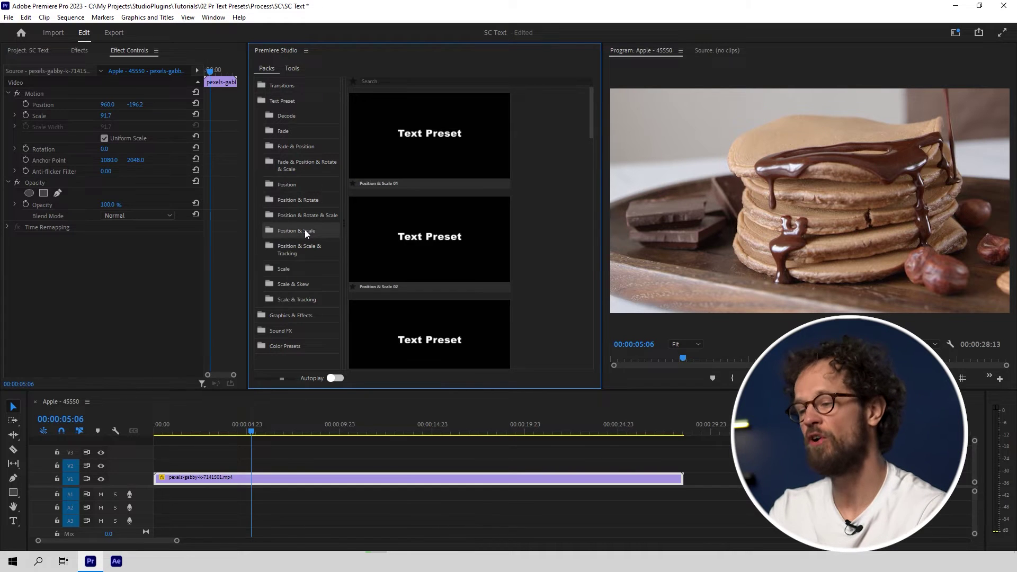
{"action": "left_click", "coordinate": [479, 226]}
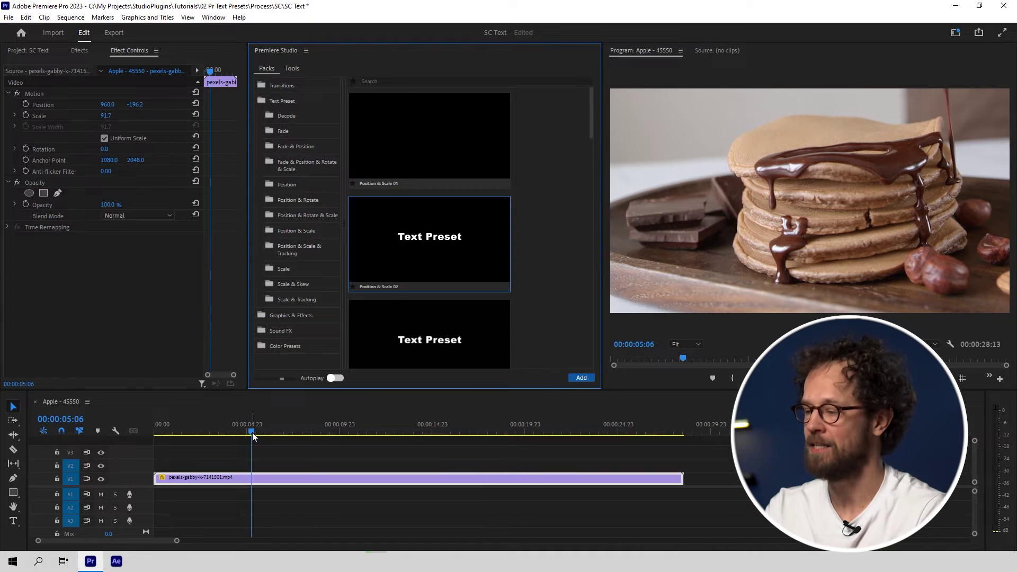
Add the Position & Scale 02 preset at 00:00:04:03 and play it
{"action": "left_click_drag", "start_coordinate": [252, 432], "coordinate": [232, 436]}
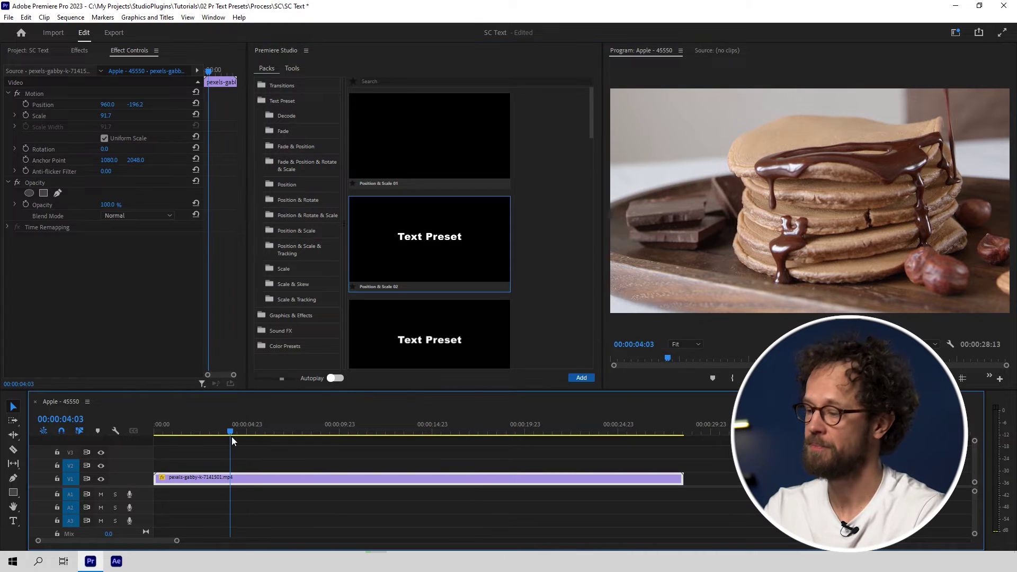
{"action": "left_click", "coordinate": [579, 379]}
{"action": "key", "text": "space"}
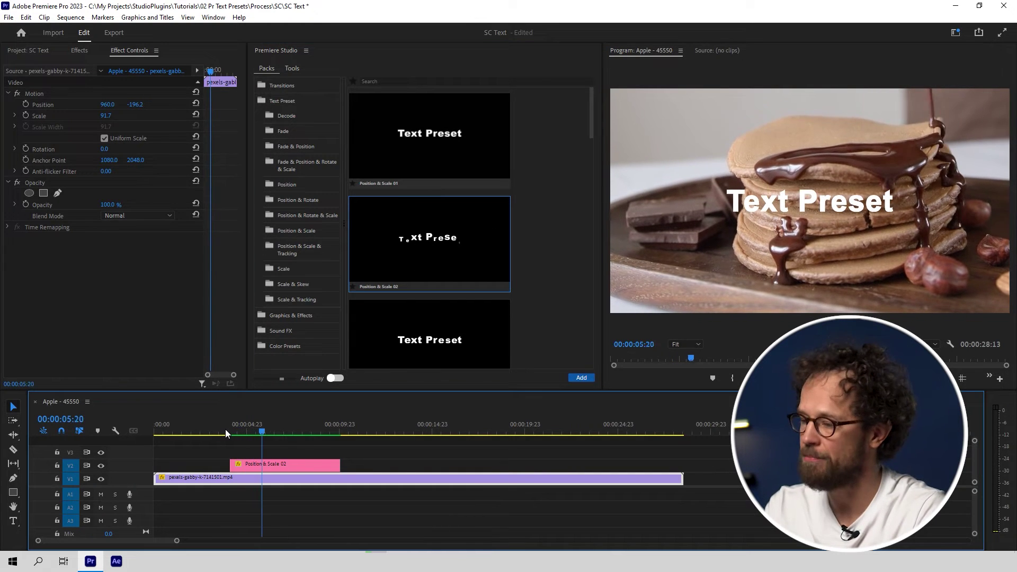
Scrub the new title clip from its start to its end to review the animation
{"action": "left_click", "coordinate": [291, 461]}
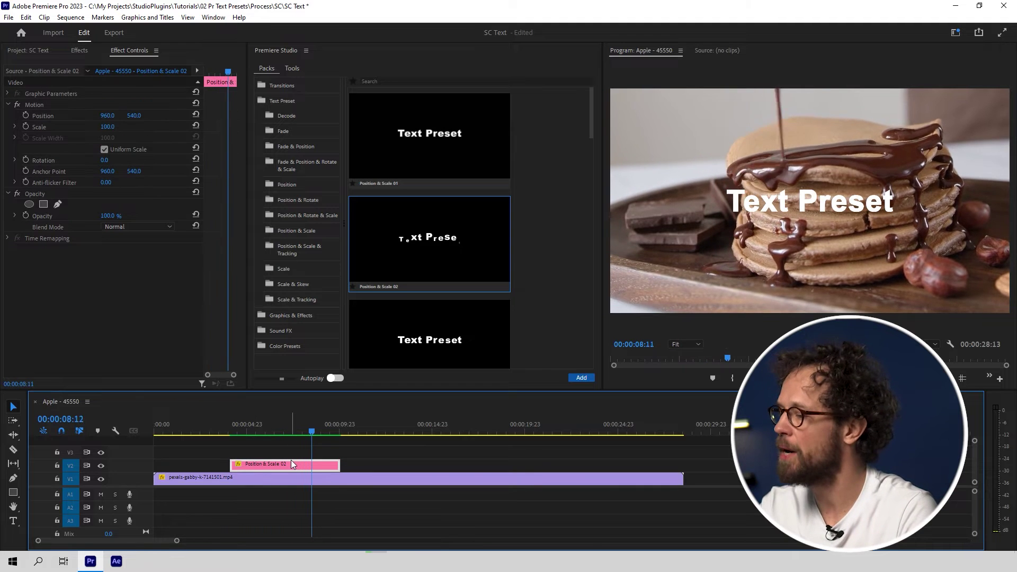
{"action": "left_click", "coordinate": [237, 432]}
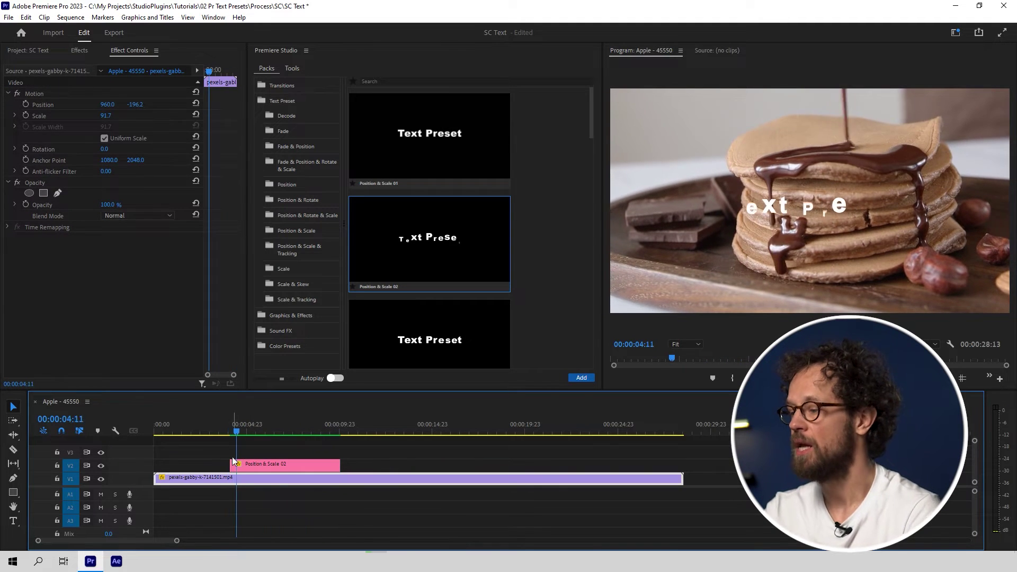
{"action": "left_click", "coordinate": [242, 464]}
{"action": "left_click", "coordinate": [329, 431]}
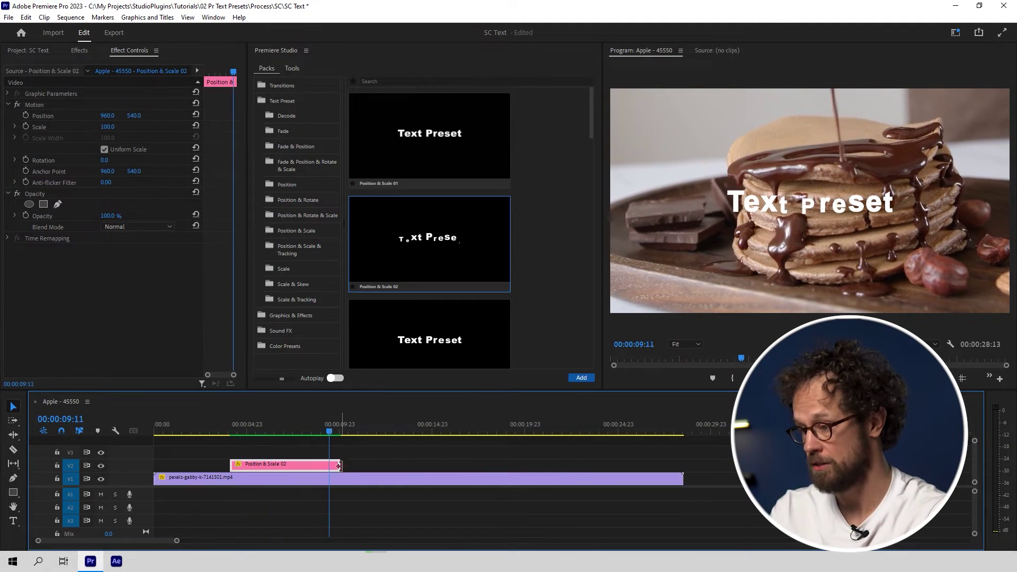
{"action": "left_click", "coordinate": [284, 432]}
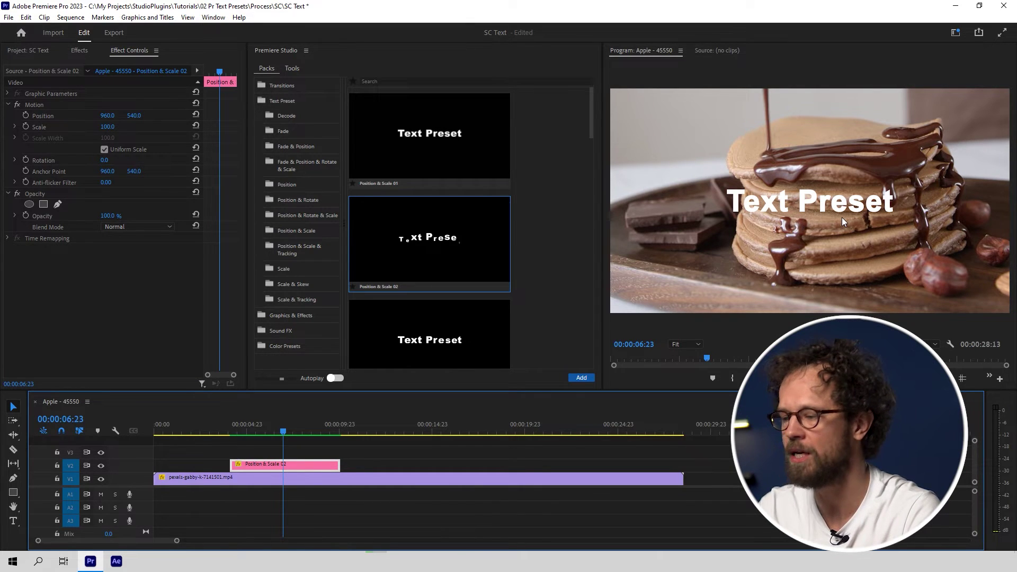
Replace the title's 'Text Preset' wording with 'BUY IT NOW!' and play it back
{"action": "double_click", "coordinate": [308, 461]}
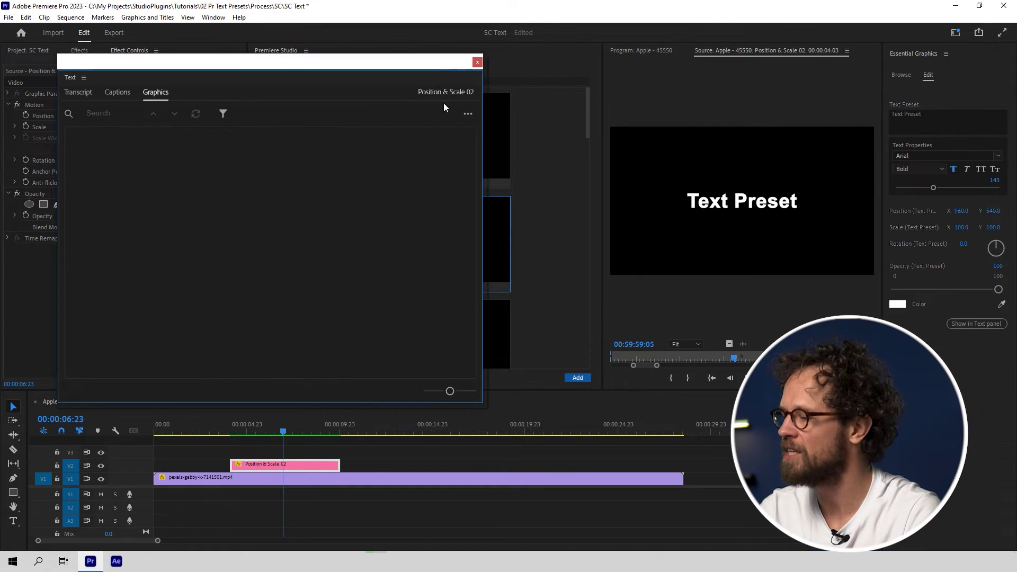
{"action": "left_click", "coordinate": [936, 116]}
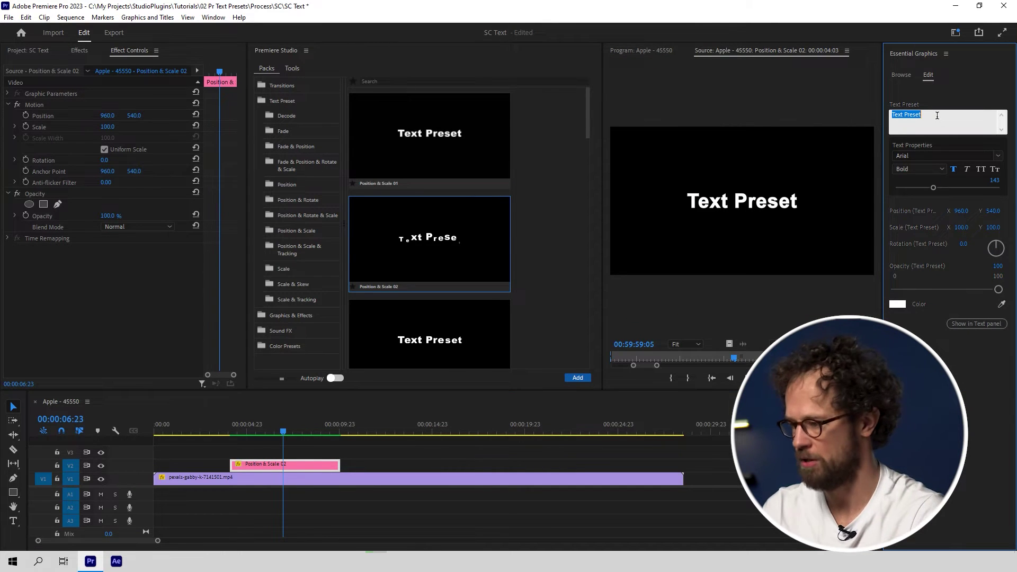
{"action": "type", "text": "BUY"}
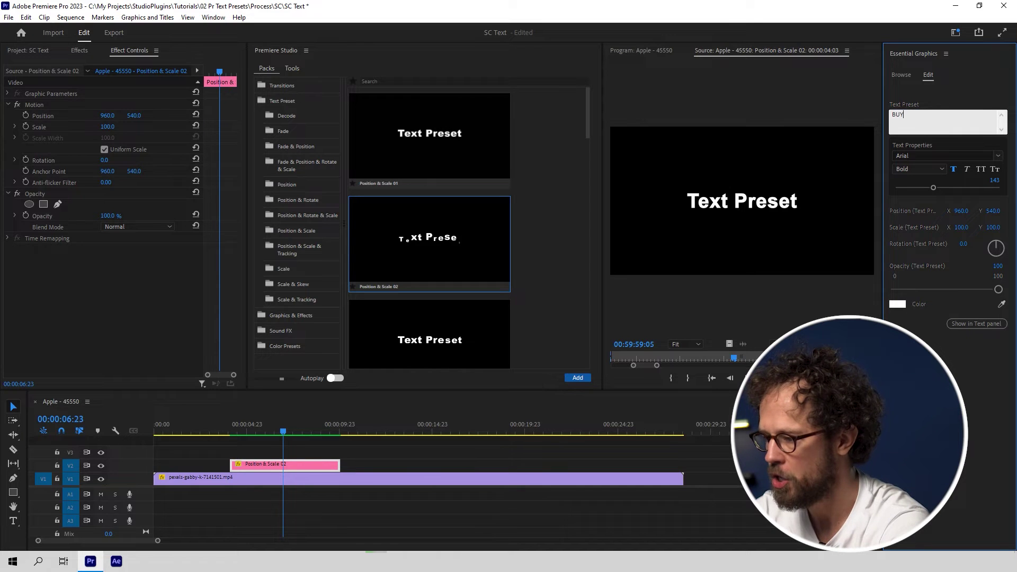
{"action": "type", "text": " IT NOW!"}
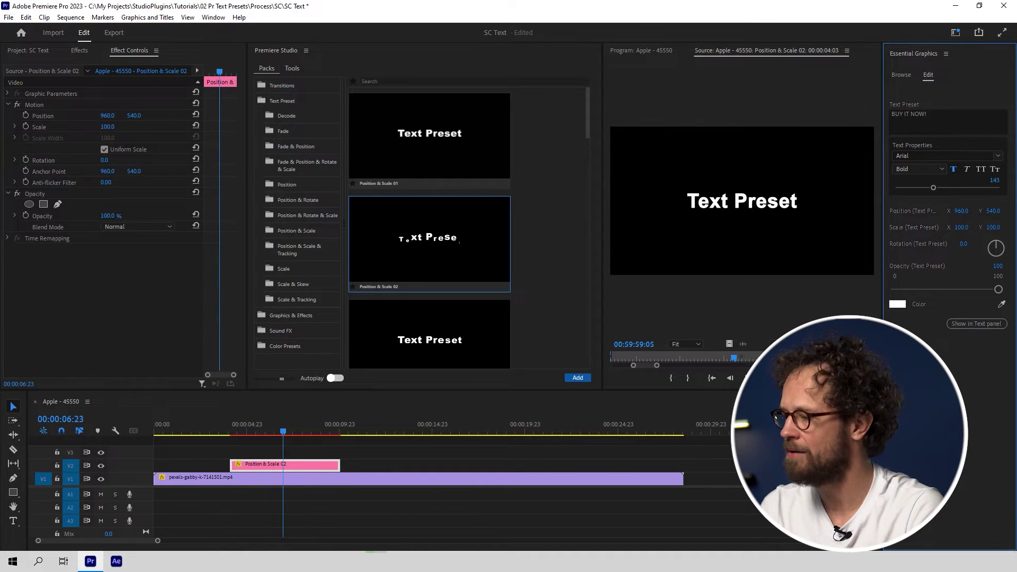
{"action": "left_click", "coordinate": [250, 428]}
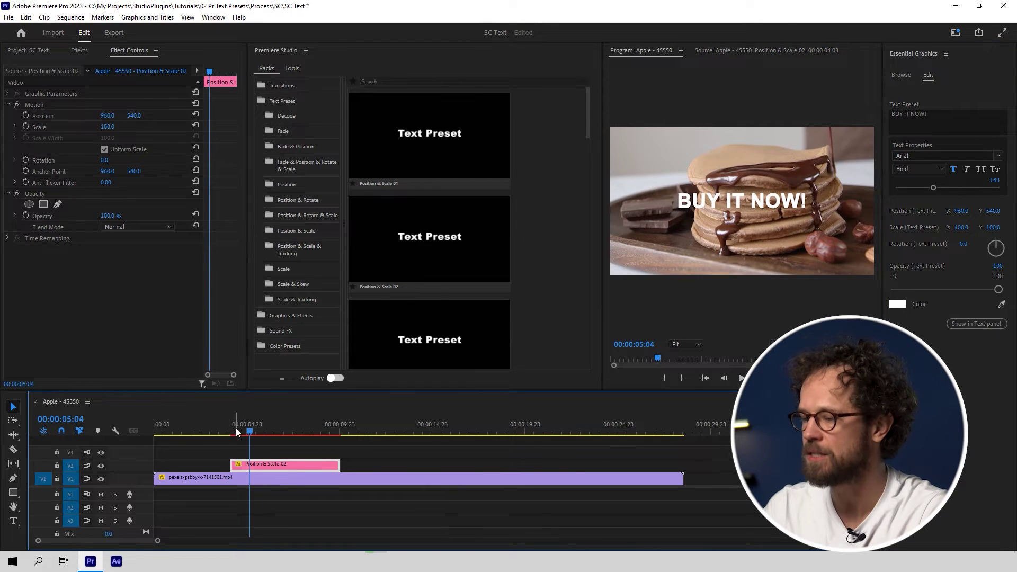
{"action": "left_click", "coordinate": [236, 428]}
{"action": "key", "text": "space"}
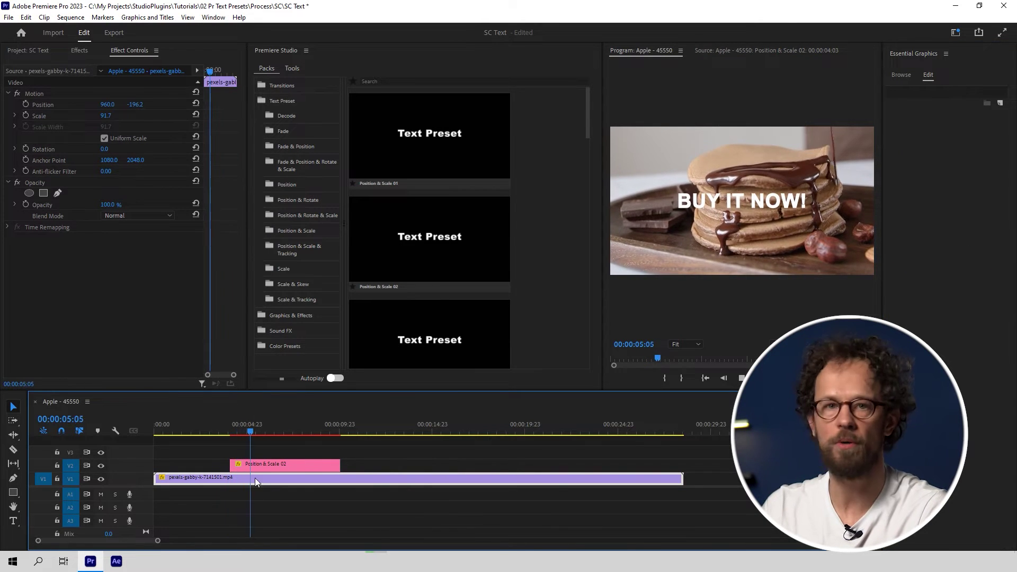
Replay the title from about six seconds and enlarge the BUY IT NOW! text to 257
{"action": "left_click", "coordinate": [314, 465]}
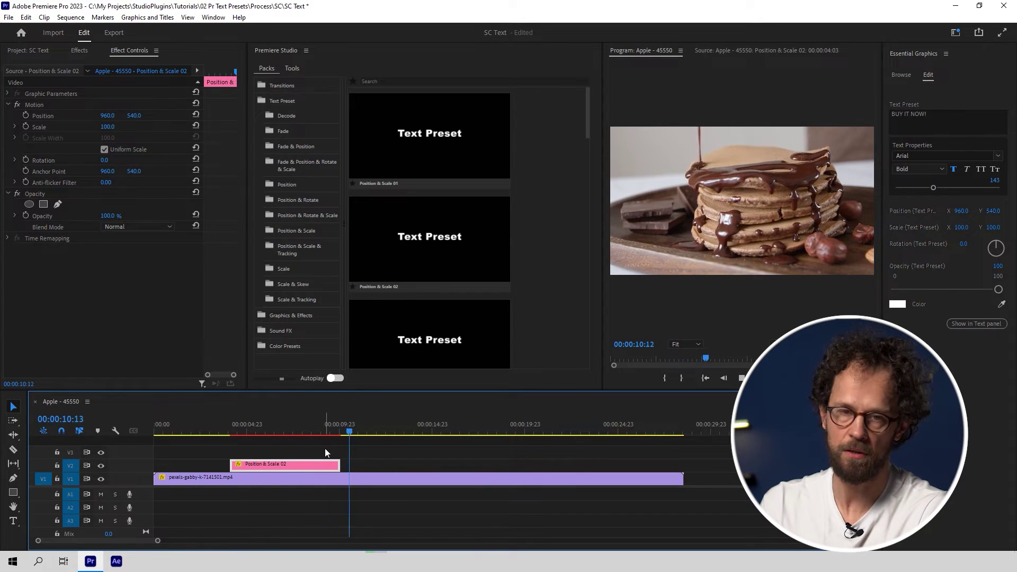
{"action": "left_click", "coordinate": [284, 430]}
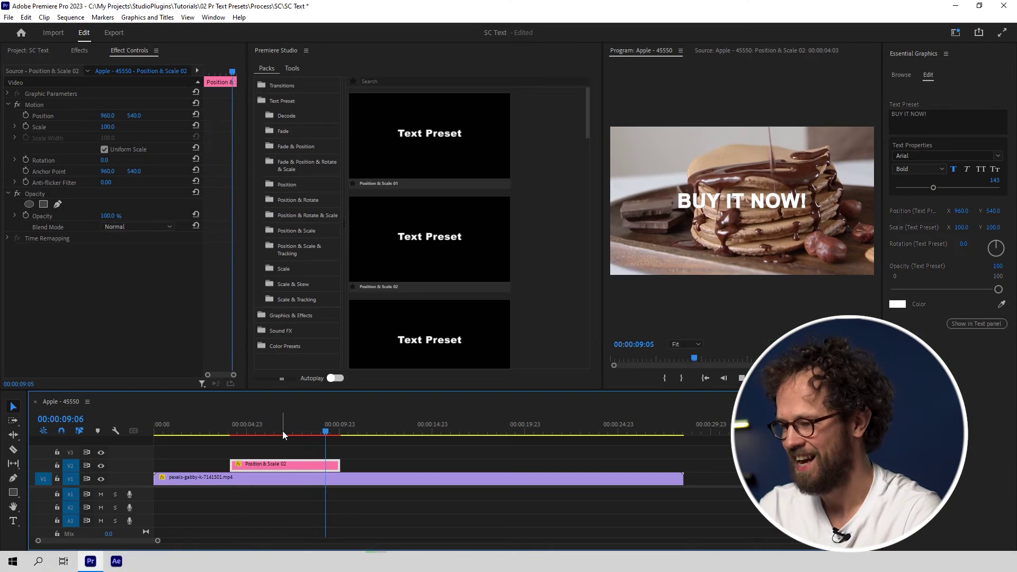
{"action": "left_click", "coordinate": [269, 423]}
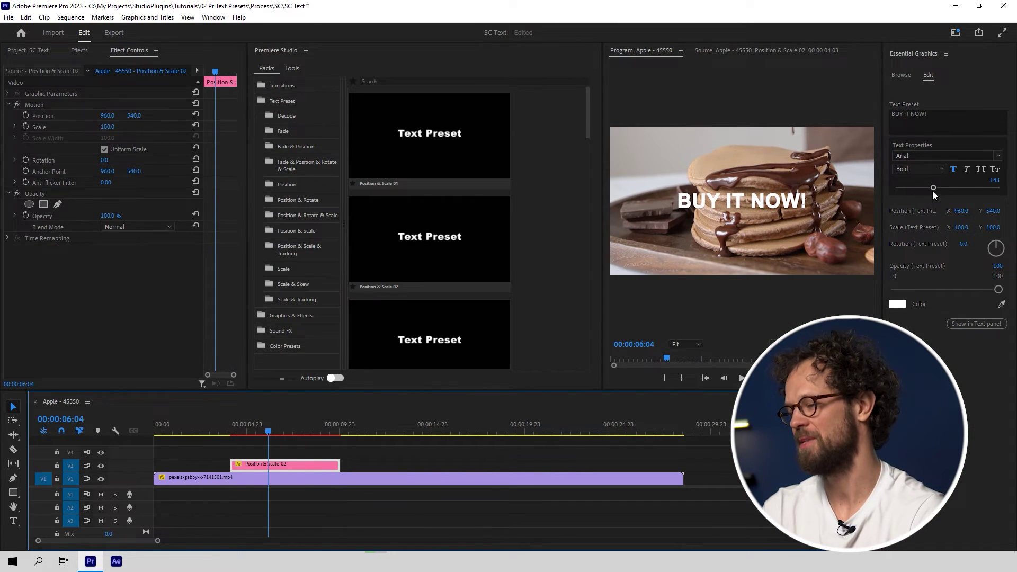
{"action": "left_click_drag", "start_coordinate": [933, 188], "coordinate": [959, 191]}
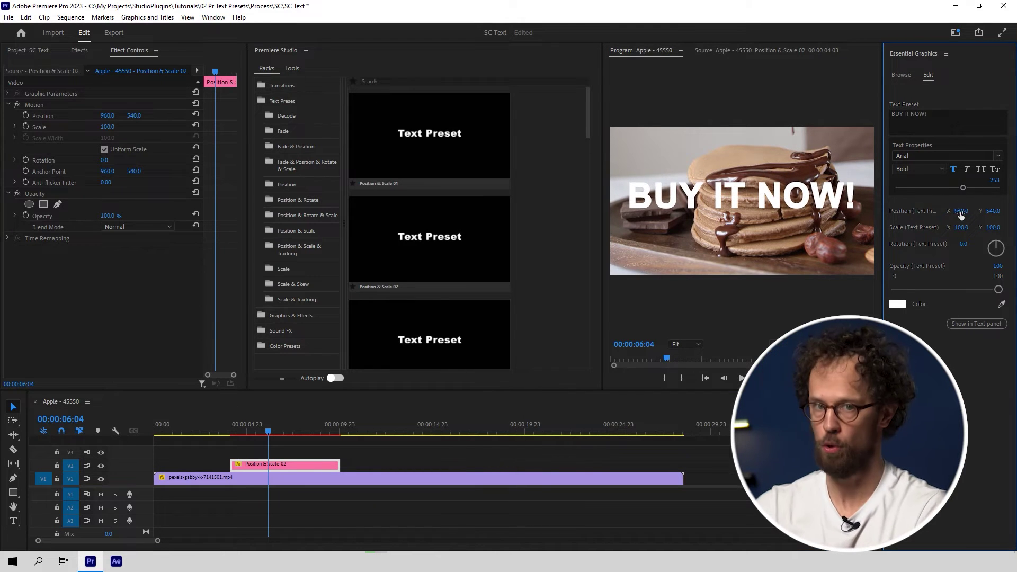
Apply Proxima Nova Bold to the title and scale it up to about 116%
{"action": "left_click", "coordinate": [937, 156]}
{"action": "type", "text": "pr"}
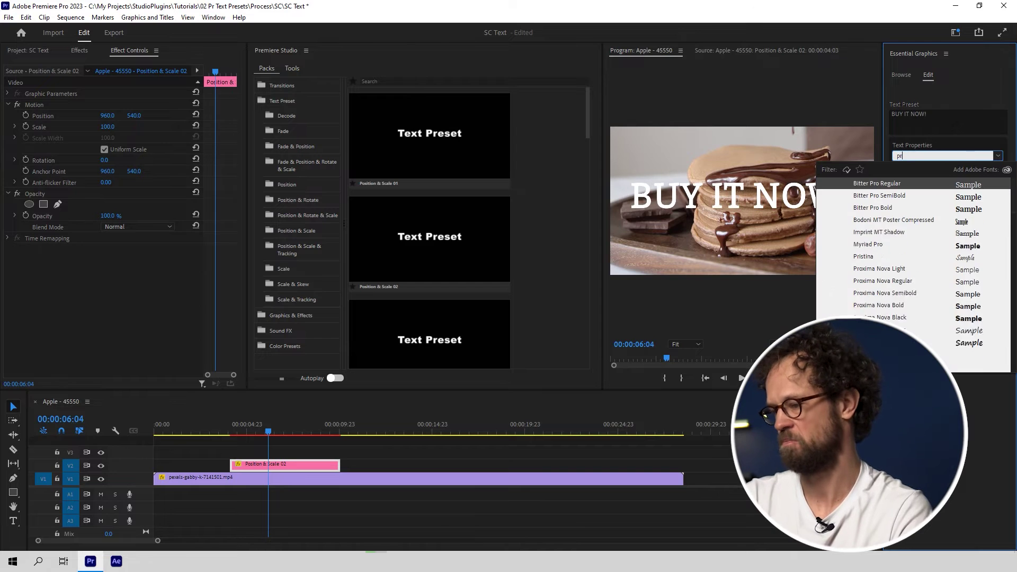
{"action": "type", "text": "o"}
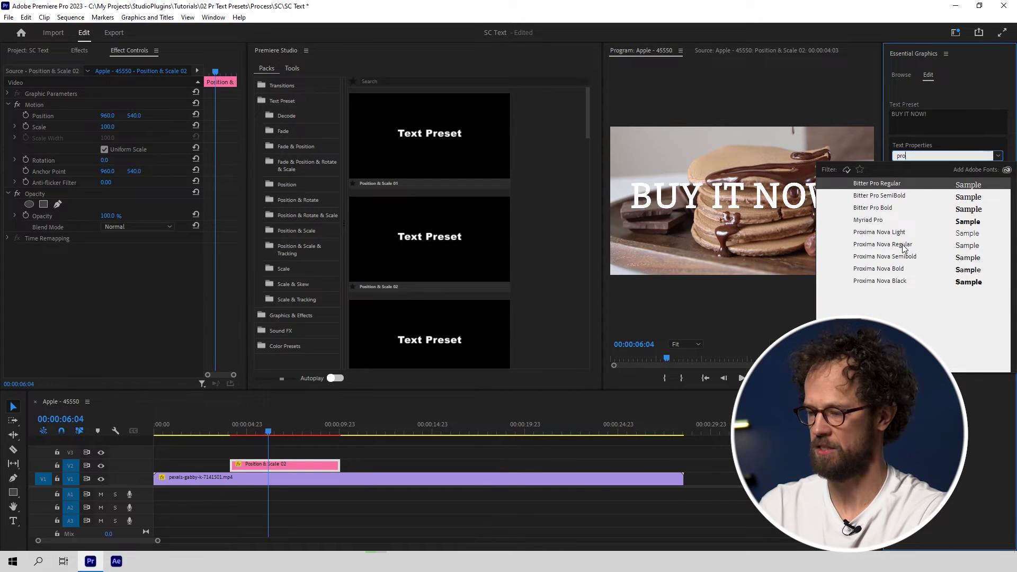
{"action": "left_click", "coordinate": [899, 271]}
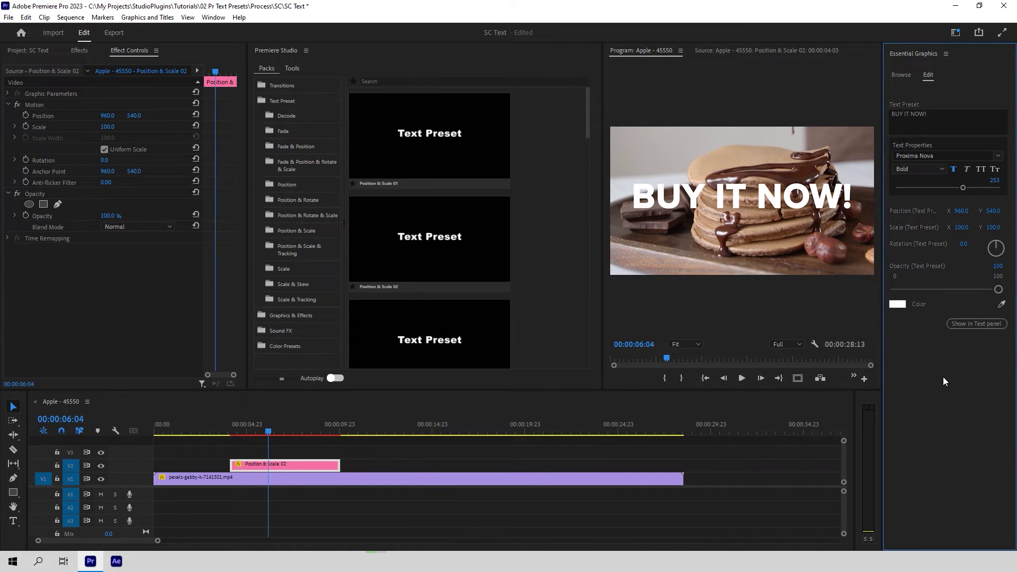
{"action": "mouse_move", "coordinate": [961, 231]}
{"action": "left_mouse_down"}
{"action": "mouse_move", "coordinate": [994, 231]}
{"action": "mouse_move", "coordinate": [961, 231]}
{"action": "left_mouse_up"}
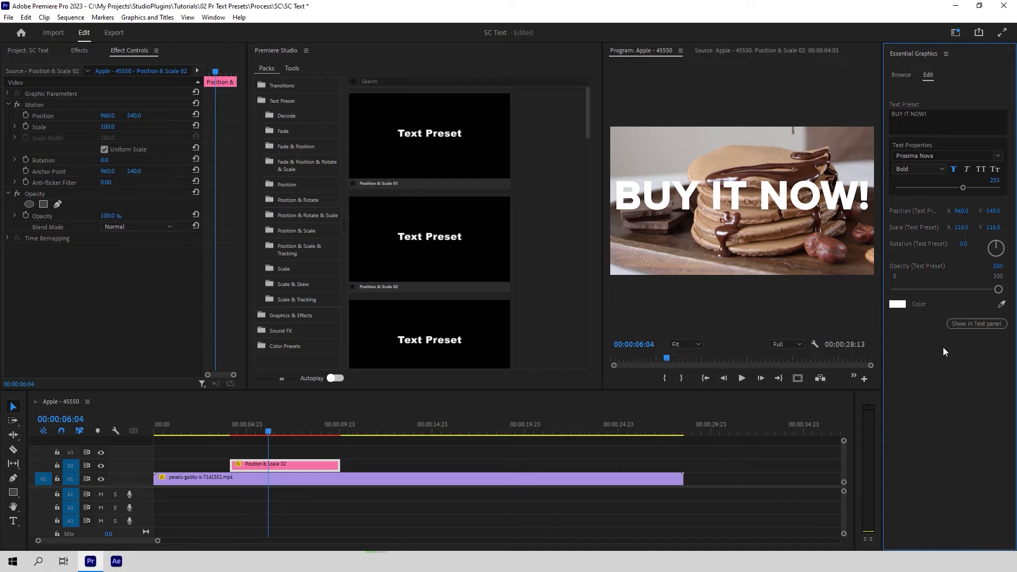
{"action": "left_click", "coordinate": [64, 130]}
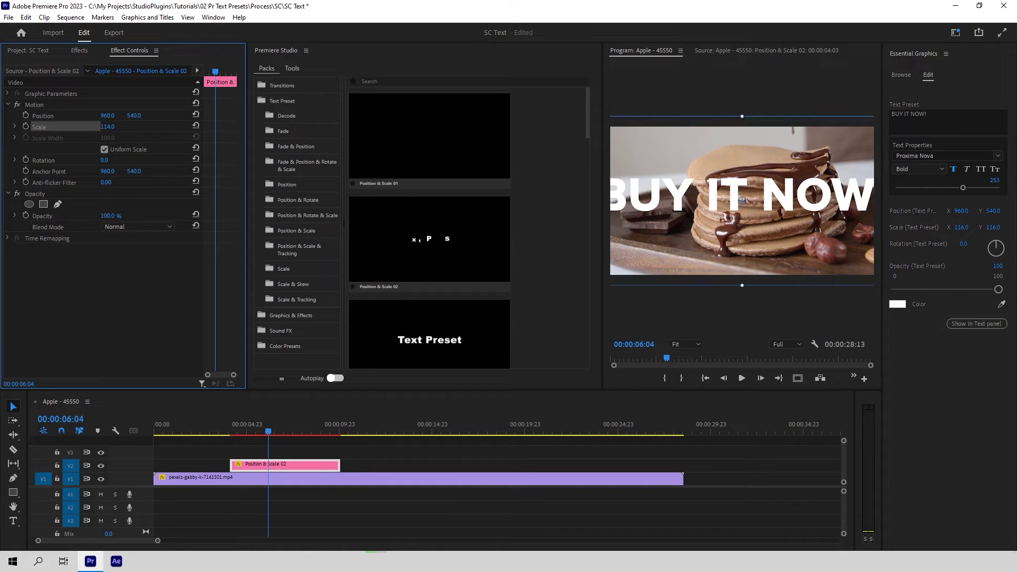
Try scaling the title clip down and sliding the title left and right
{"action": "left_click_drag", "start_coordinate": [107, 126], "coordinate": [101, 126]}
{"action": "left_click", "coordinate": [44, 105]}
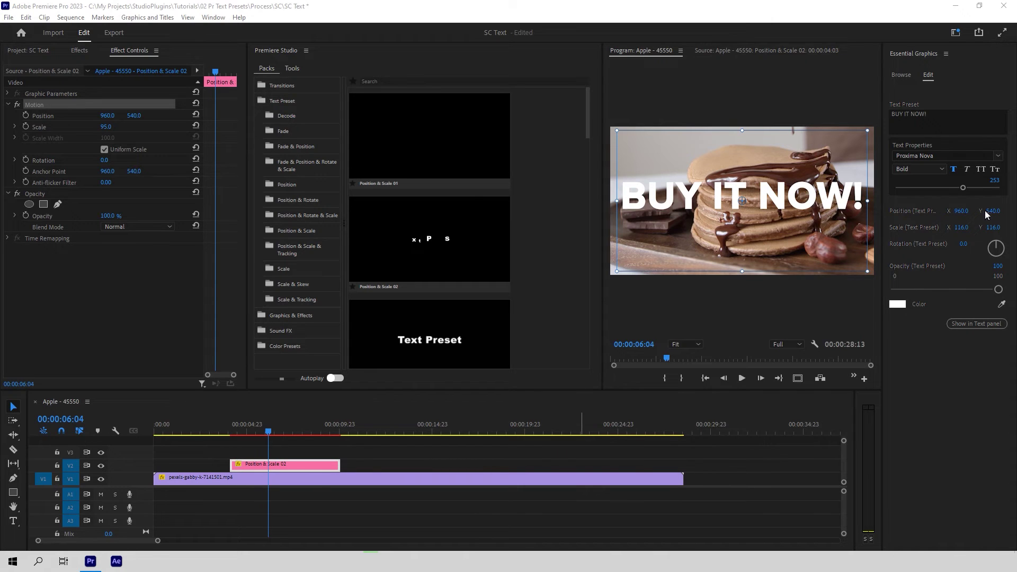
{"action": "left_click_drag", "start_coordinate": [961, 210], "coordinate": [924, 223]}
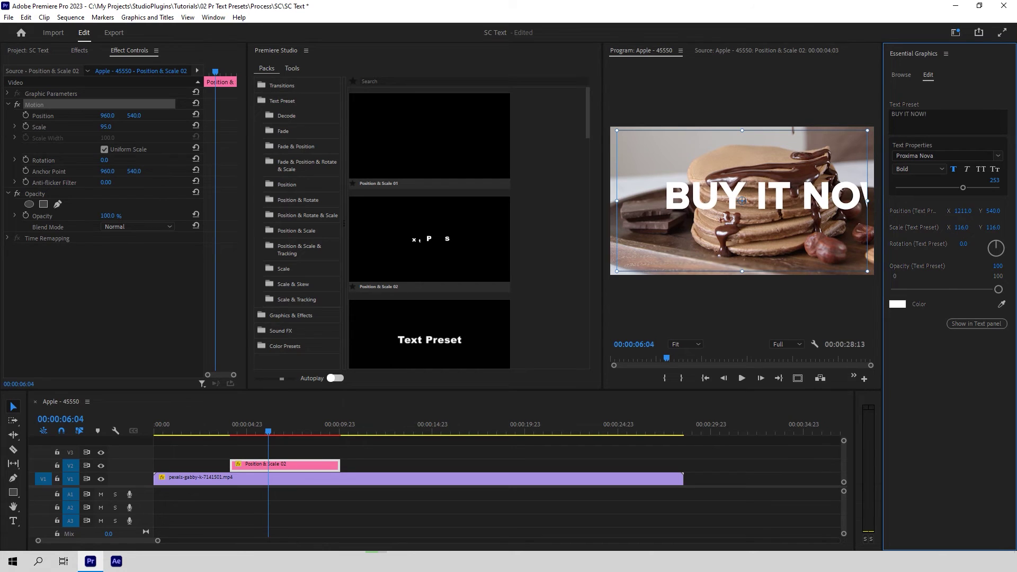
{"action": "left_click_drag", "start_coordinate": [962, 211], "coordinate": [952, 268]}
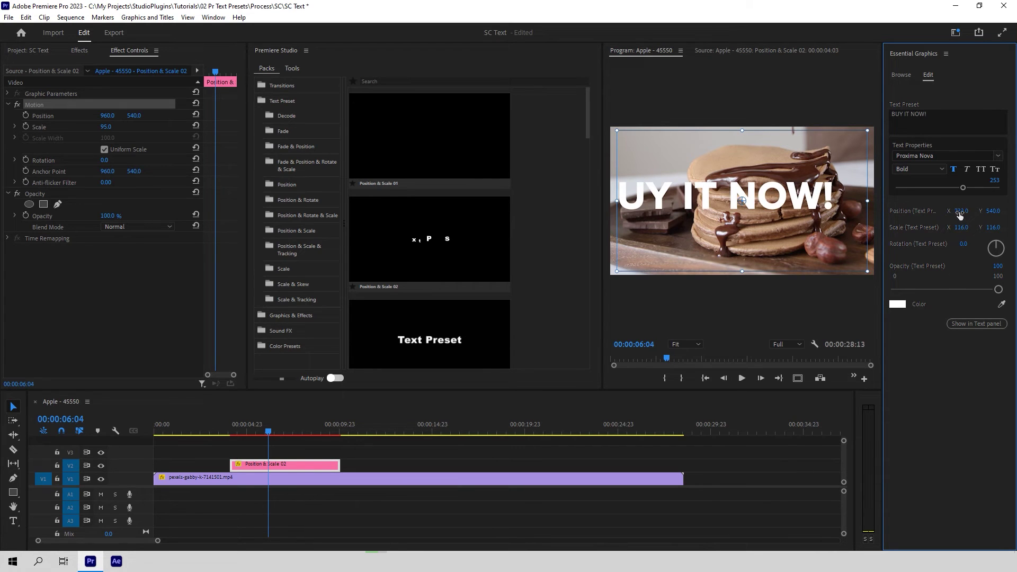
{"action": "left_click_drag", "start_coordinate": [961, 211], "coordinate": [977, 211]}
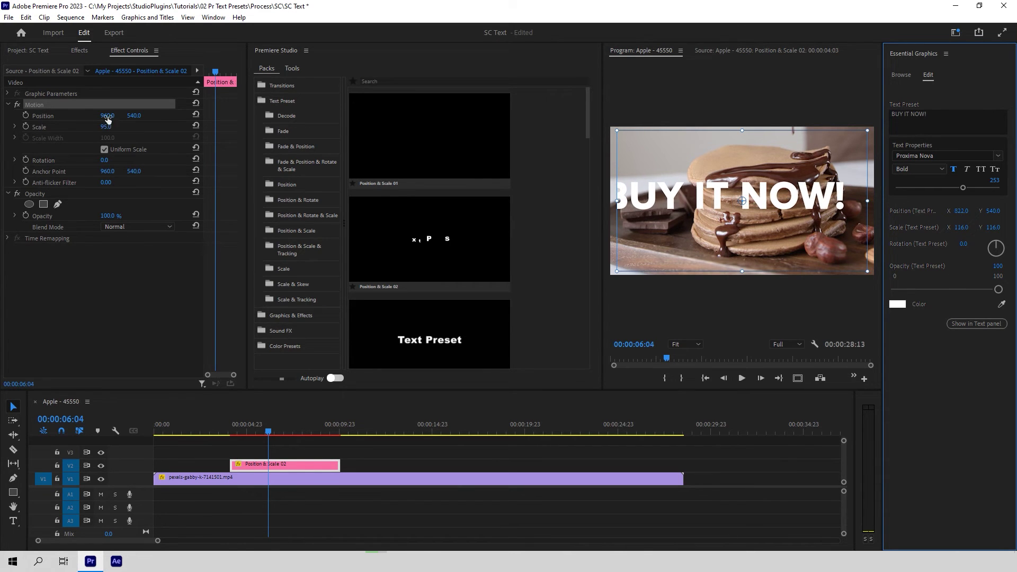
Restore the title upright, default size and full opacity, at Position X 979
{"action": "mouse_move", "coordinate": [106, 119]}
{"action": "left_mouse_down"}
{"action": "mouse_move", "coordinate": [151, 120]}
{"action": "mouse_move", "coordinate": [71, 115]}
{"action": "mouse_move", "coordinate": [139, 127]}
{"action": "mouse_move", "coordinate": [129, 145]}
{"action": "mouse_move", "coordinate": [90, 162]}
{"action": "left_mouse_up"}
{"action": "left_click_drag", "start_coordinate": [958, 212], "coordinate": [978, 212]}
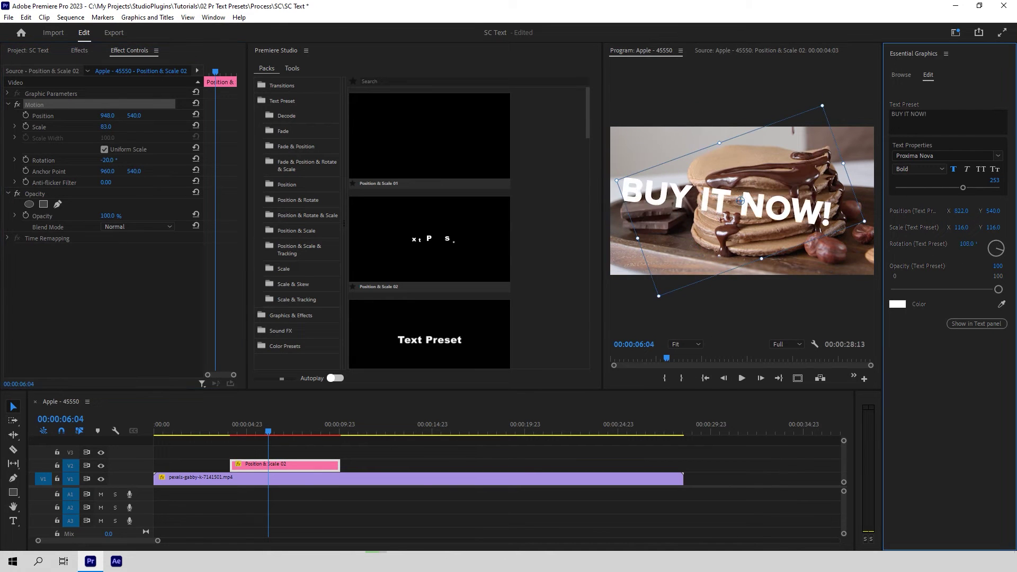
{"action": "left_click_drag", "start_coordinate": [998, 293], "coordinate": [1003, 295]}
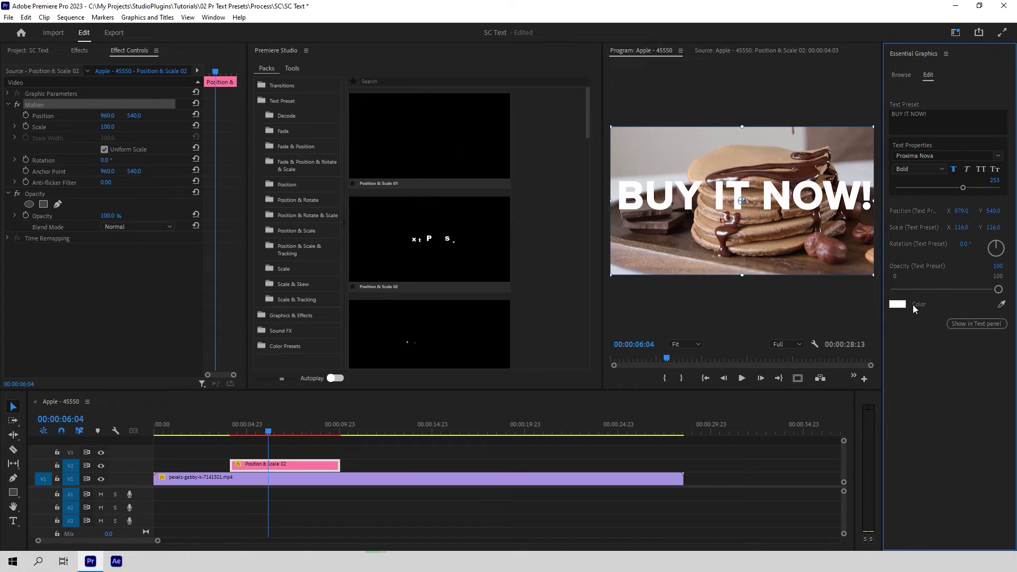
{"action": "left_click", "coordinate": [904, 304]}
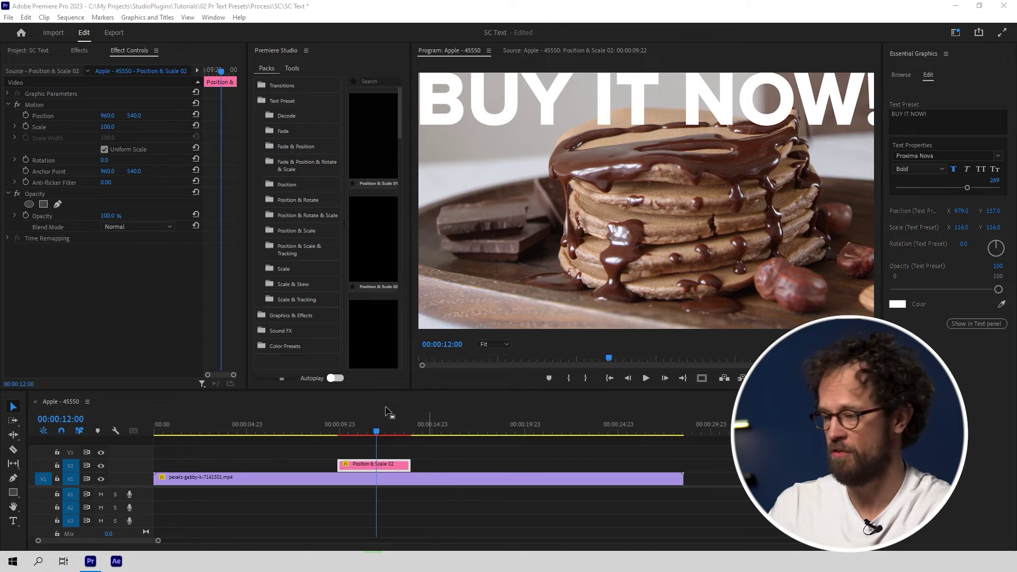
Trim the V2 text clip to start earlier and end later, then preview it
{"action": "left_click_drag", "start_coordinate": [409, 464], "coordinate": [418, 465]}
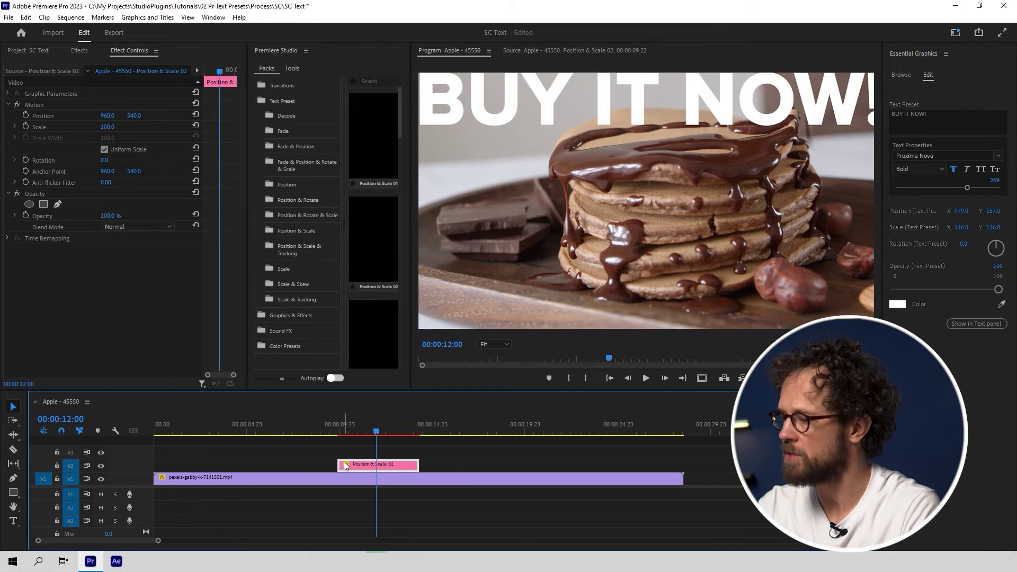
{"action": "left_click_drag", "start_coordinate": [340, 465], "coordinate": [317, 464]}
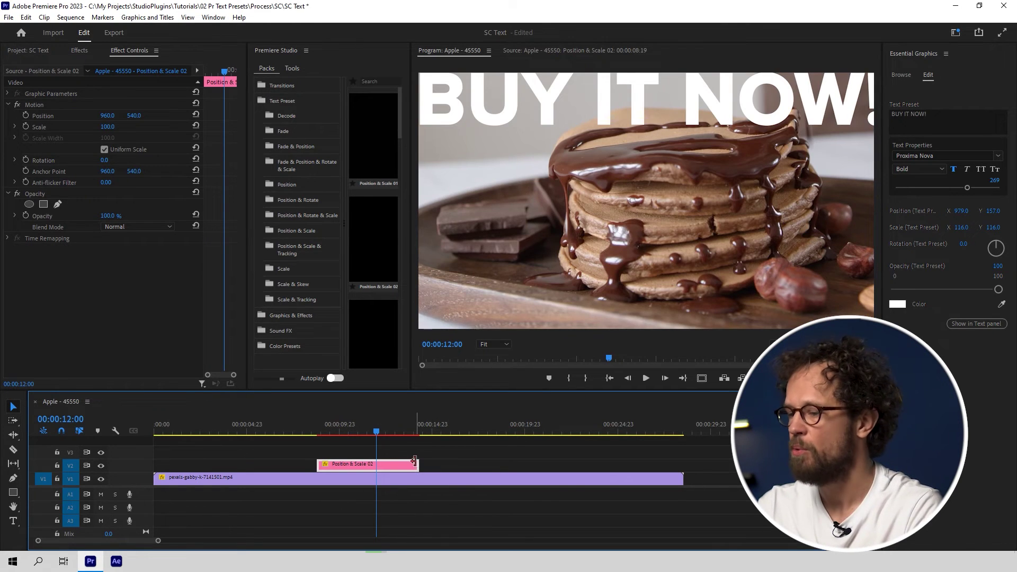
{"action": "left_click_drag", "start_coordinate": [419, 465], "coordinate": [436, 464]}
{"action": "left_click_drag", "start_coordinate": [318, 464], "coordinate": [303, 464]}
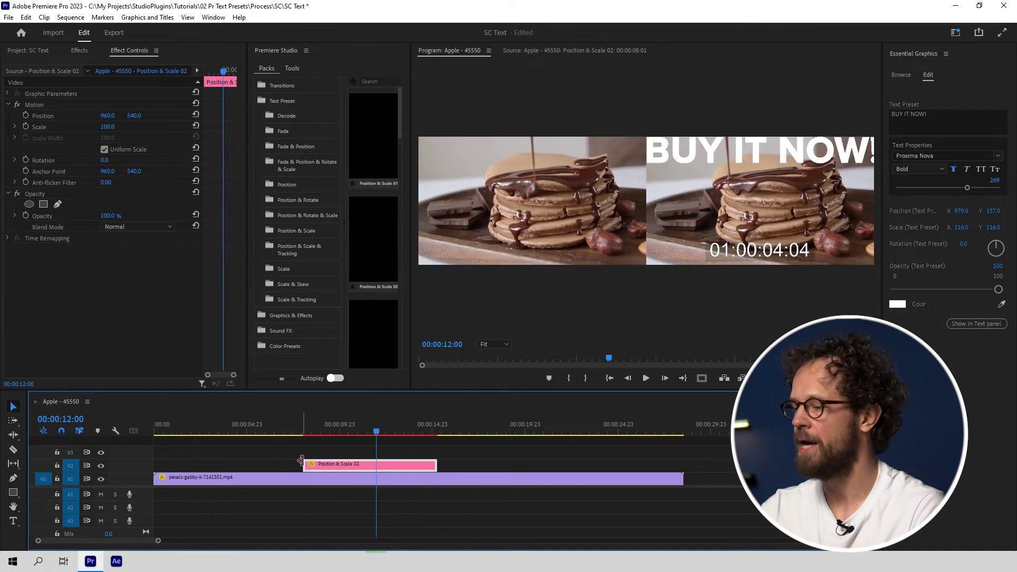
{"action": "left_click", "coordinate": [306, 435]}
{"action": "left_click", "coordinate": [319, 465]}
{"action": "left_click", "coordinate": [304, 433]}
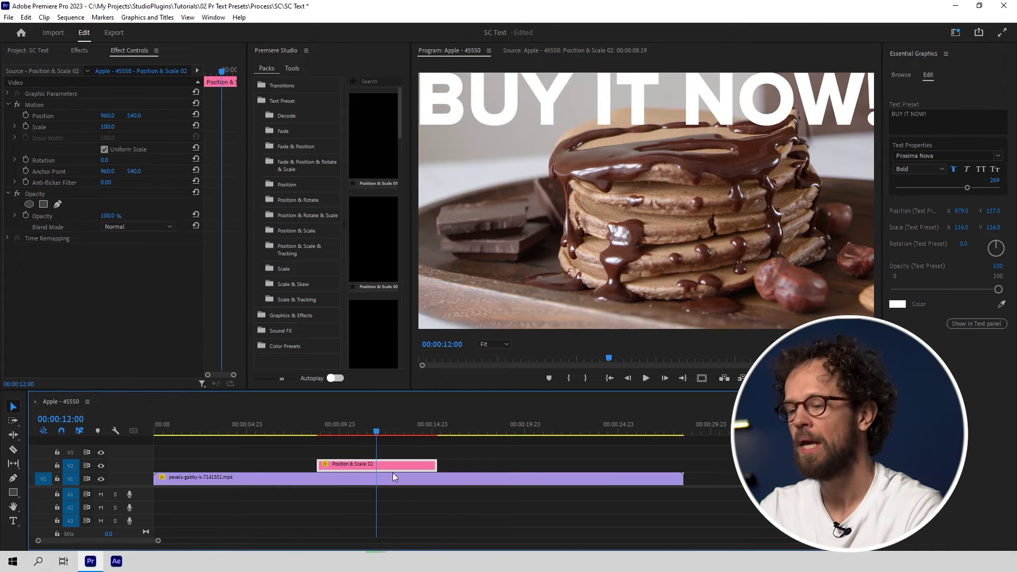
{"action": "left_click", "coordinate": [316, 477]}
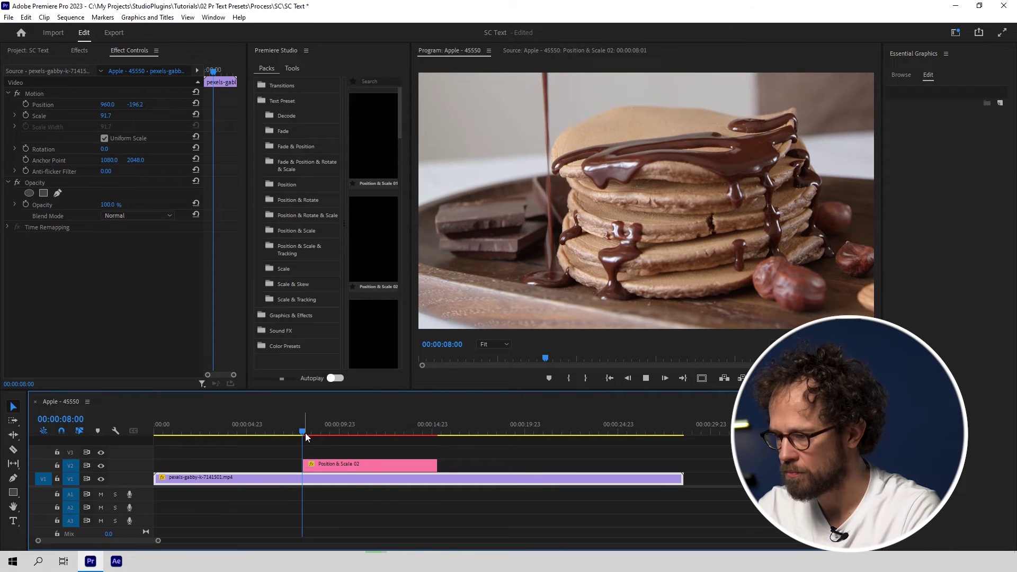
{"action": "key", "text": "space"}
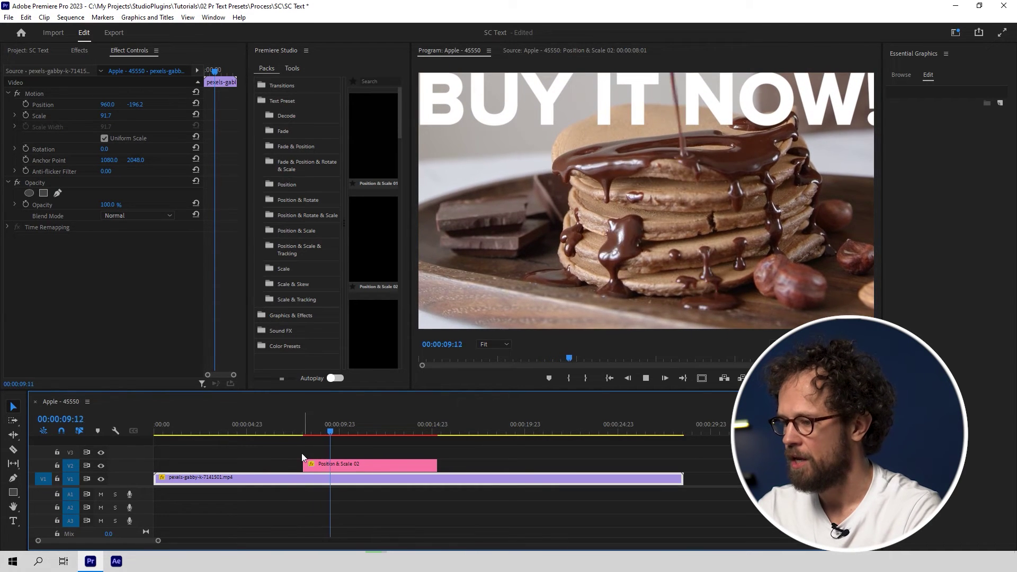
{"action": "left_click", "coordinate": [409, 435]}
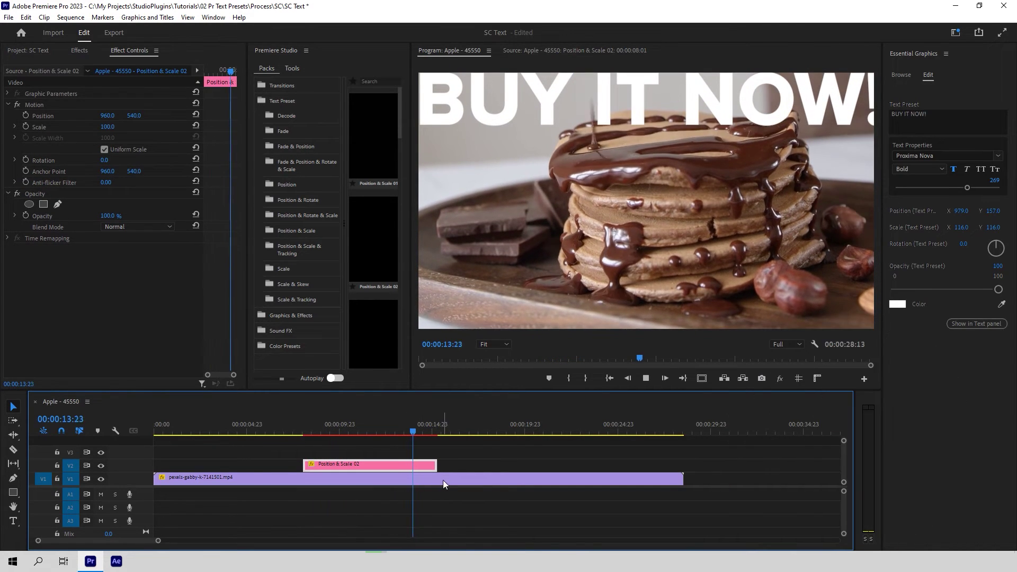
Stretch the text clip to near the video's end and replay the title's entrance
{"action": "left_click_drag", "start_coordinate": [305, 465], "coordinate": [670, 469]}
{"action": "key", "text": "space"}
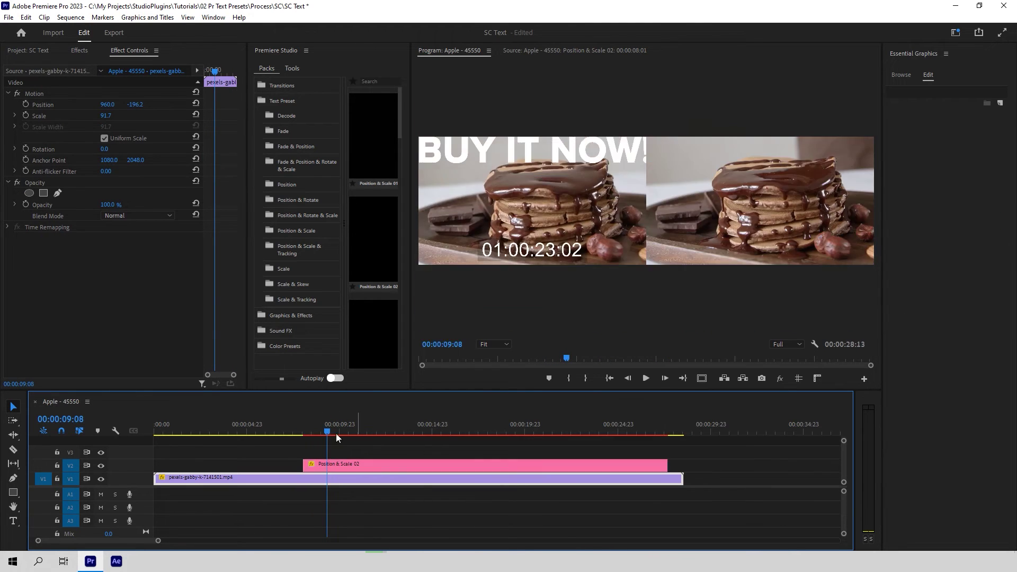
{"action": "left_click", "coordinate": [297, 433]}
{"action": "key", "text": "space"}
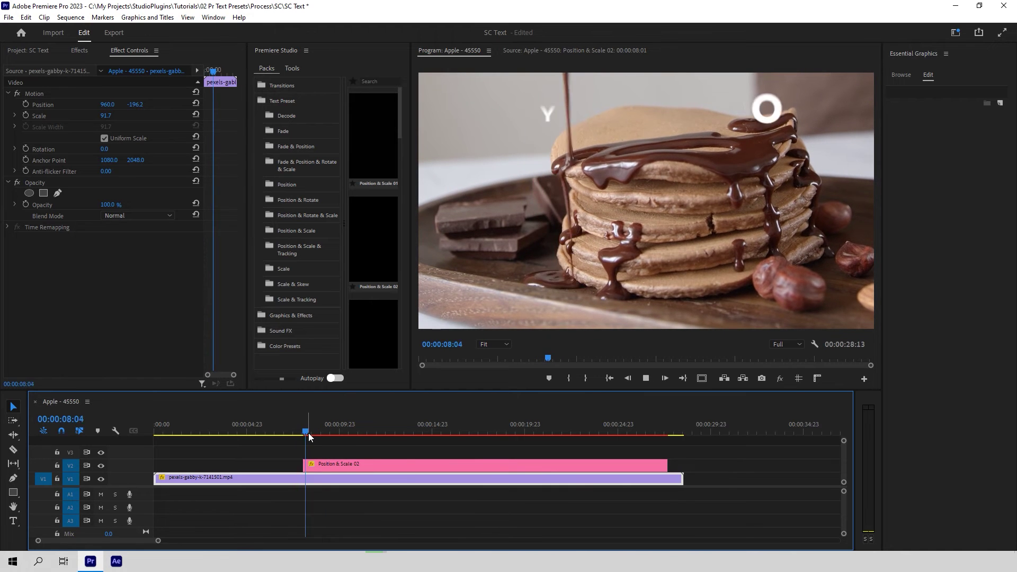
{"action": "left_click", "coordinate": [308, 433]}
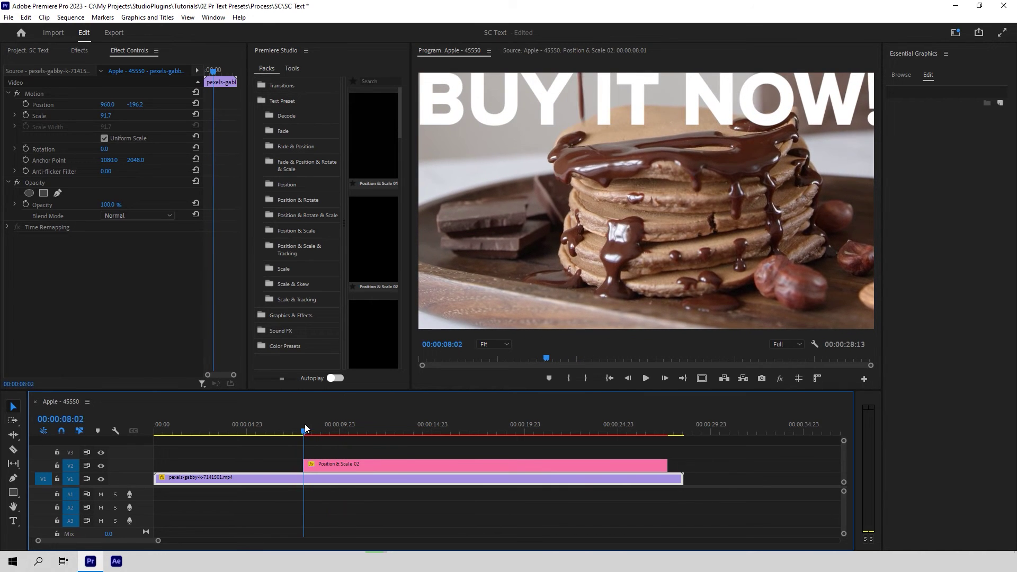
{"action": "key", "text": "space"}
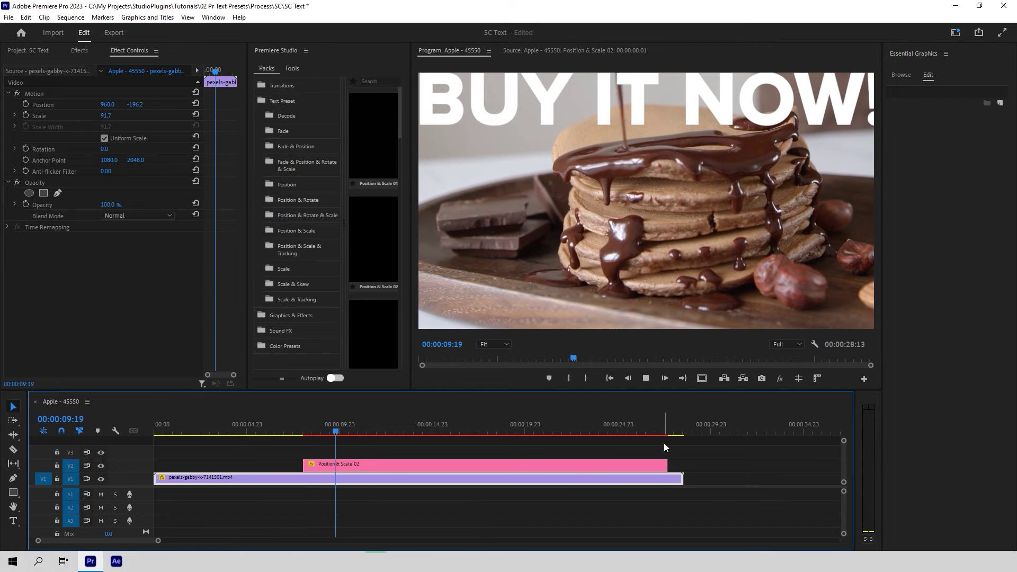
{"action": "left_click", "coordinate": [636, 430]}
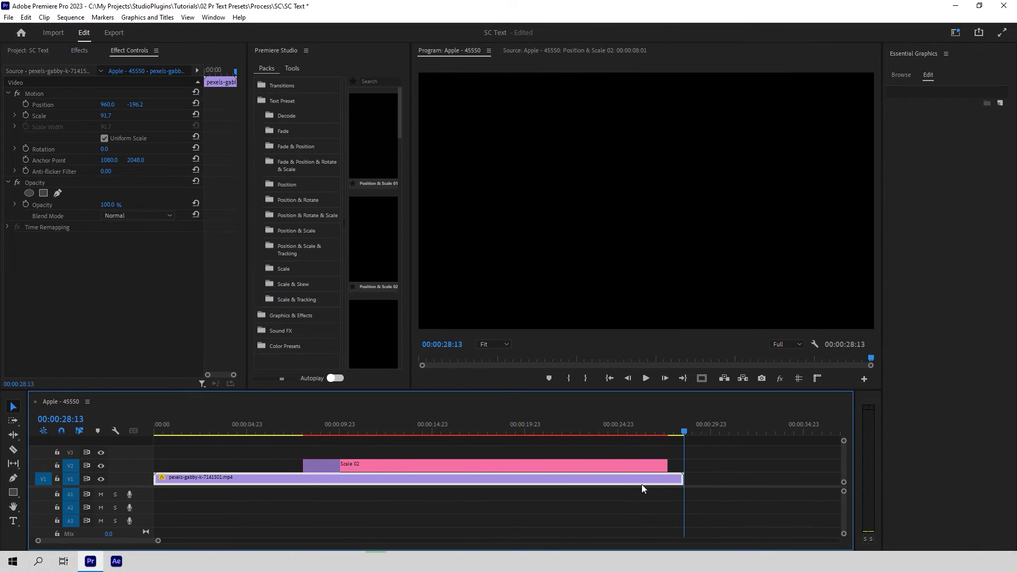
{"action": "left_click", "coordinate": [315, 427]}
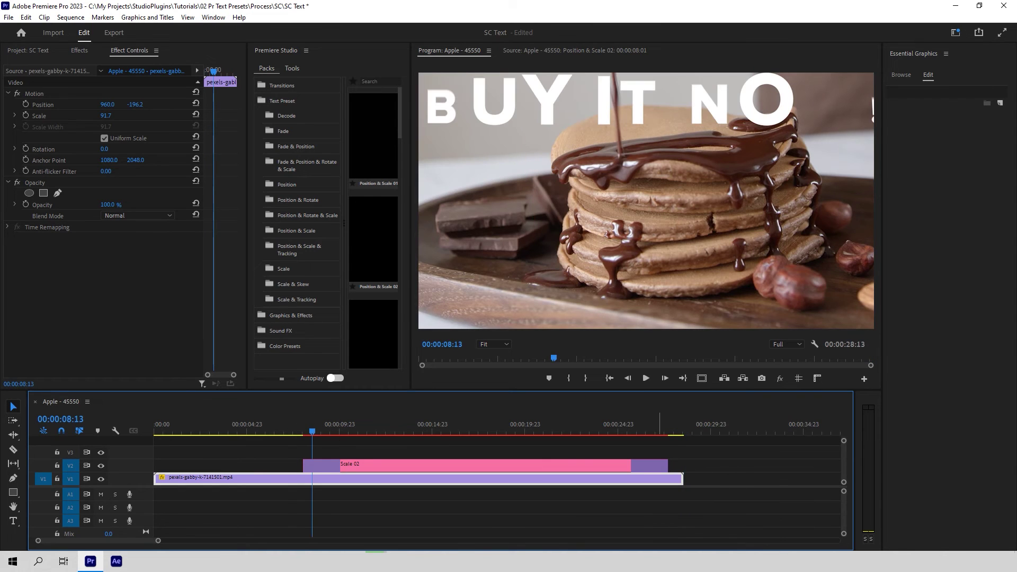